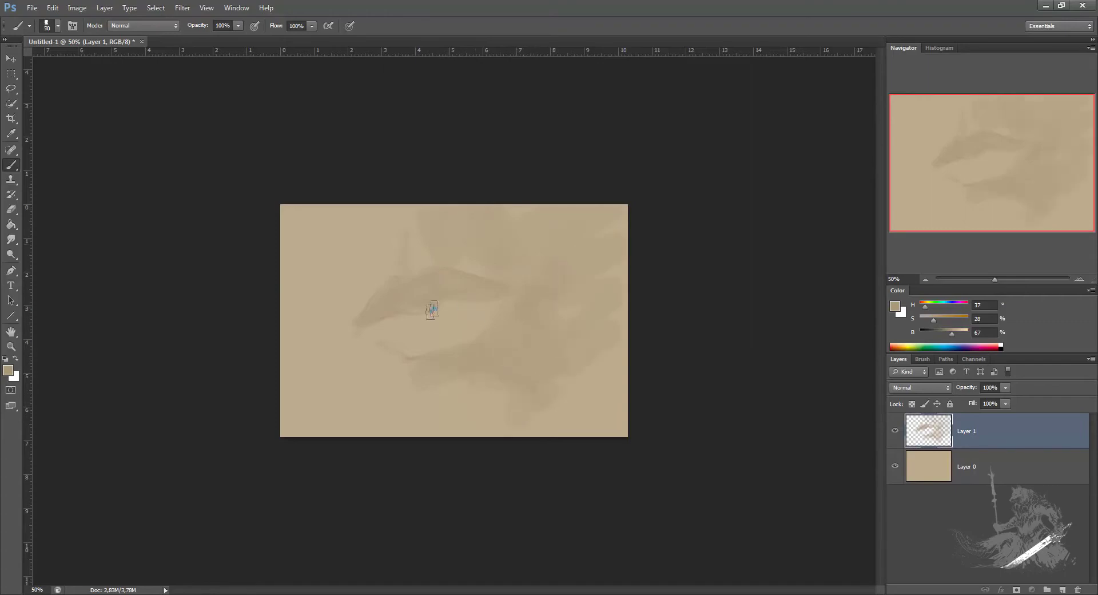
Step: Choose a different brush preset and shade the lower right of the canvas with the current tan
right_click(537, 286)
left_click_drag(808, 392, 808, 407)
double_click(683, 414)
left_click_drag(609, 384, 572, 418)
Step: Set the foreground to a darker brown (H 37, S 34, B 47) and paint the line between the lips with a 40 px brush
key("bracketleft")
key("bracketleft")
key("bracketleft")
key("bracketleft")
key("bracketleft")
key("bracketleft")
left_click(8, 369)
left_click(666, 217)
left_click(881, 138)
key("bracketleft")
key("bracketleft")
key("bracketleft")
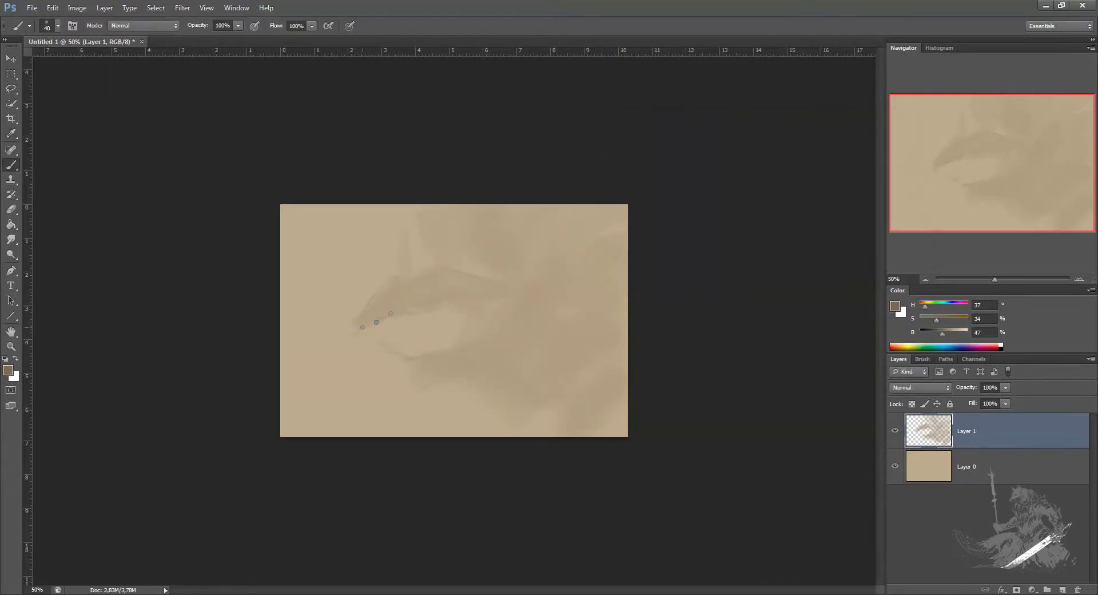
left_click_drag(412, 314, 441, 300)
Step: Clean up the upper lip's outer edge with the sampled light skin tone, and blend the lips with a sampled mid tone and a larger brush
left_click(366, 355, "alt")
key("bracketright")
key("bracketright")
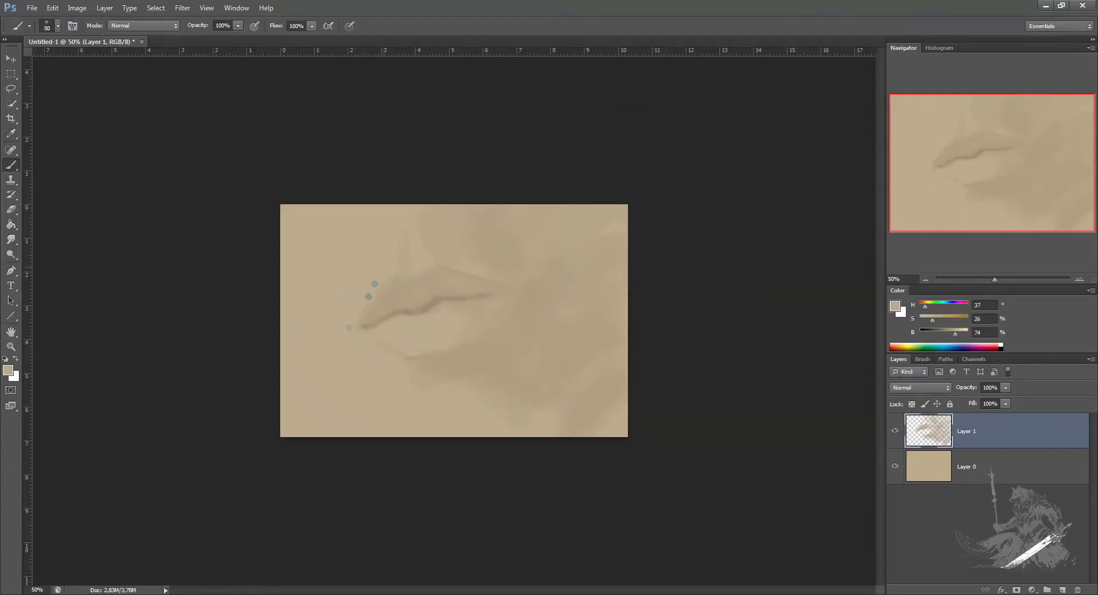
left_click(413, 297, "alt")
key("bracketright")
key("bracketright")
key("bracketright")
mouse_move(416, 321)
left_mouse_down()
mouse_move(432, 310)
mouse_move(388, 331)
mouse_move(431, 282)
mouse_move(475, 294)
left_mouse_up()
Step: Set the foreground to brown (H 37, S 43, B 49) and paint shadows under the lower lip and beside its right end
left_click(406, 306, "alt")
left_click(8, 370)
left_click(676, 218)
key("Return")
key("bracketleft")
key("bracketleft")
key("bracketleft")
left_click_drag(447, 353, 460, 359)
mouse_move(413, 313)
left_mouse_down()
mouse_move(479, 319)
mouse_move(452, 357)
mouse_move(499, 364)
mouse_move(486, 323)
left_mouse_up()
Step: Enlarge the brush and deepen the brown shadow around the right corner of the mouth
key("bracketright")
key("bracketright")
key("bracketright")
key("bracketright")
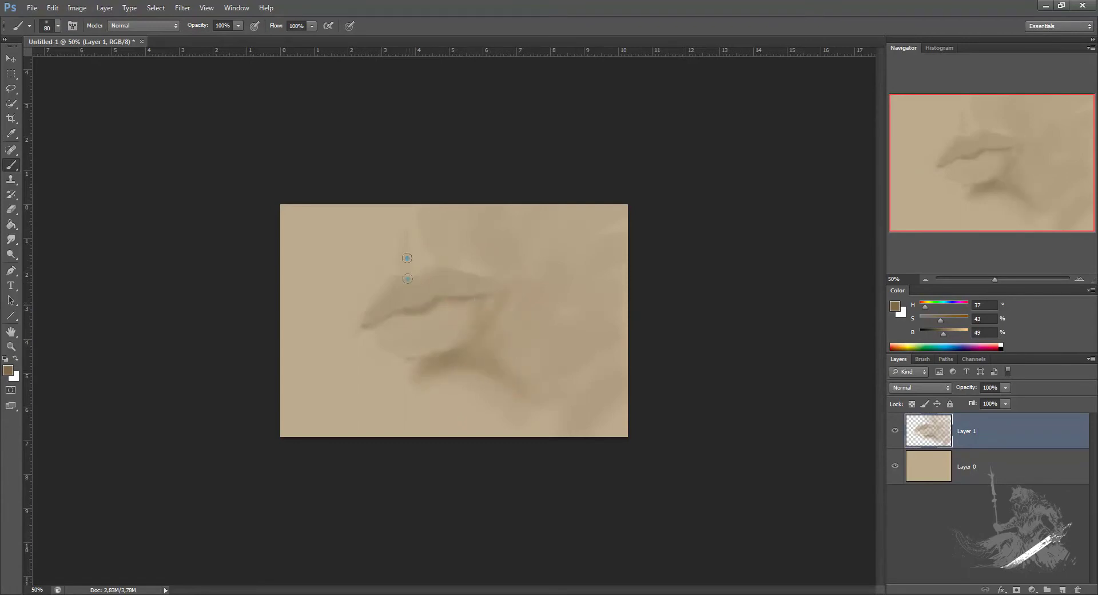
key("bracketright")
key("bracketright")
key("bracketright")
key("bracketright")
key("bracketright")
key("bracketright")
key("bracketright")
Step: Reduce the brush to 35 px and outline the upper and lower lips in brown
key("bracketleft")
key("bracketleft")
key("bracketleft")
key("bracketleft")
key("bracketleft")
key("bracketleft")
key("bracketleft")
key("bracketleft")
key("bracketleft")
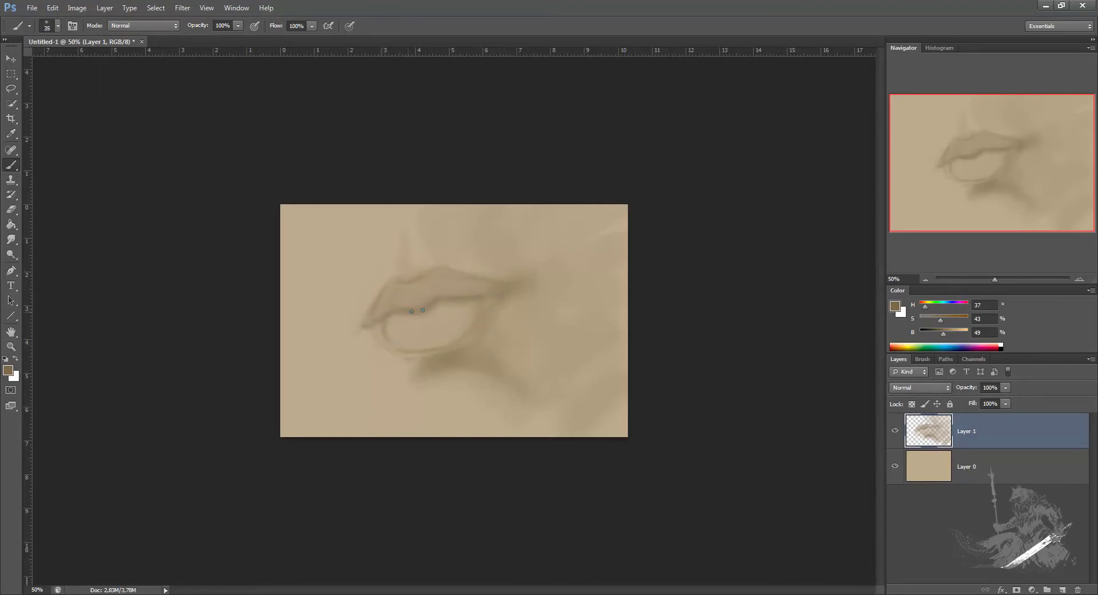
left_click_drag(433, 273, 436, 298)
Step: Paint broad, soft brown shadows over the cheek and chin right of the mouth with a much larger brush
key("bracketright")
key("bracketright")
key("bracketright")
key("bracketright")
key("bracketright")
key("bracketright")
key("bracketright")
key("bracketright")
key("bracketright")
key("bracketright")
key("bracketright")
key("bracketright")
key("bracketright")
key("bracketright")
left_click_drag(440, 353, 512, 306)
mouse_move(454, 206)
left_mouse_down()
mouse_move(482, 383)
mouse_move(534, 208)
mouse_move(526, 411)
left_mouse_up()
Step: Reduce the brush size and shade the right part of the lower lip
key("bracketleft")
key("bracketleft")
key("bracketleft")
key("bracketleft")
key("bracketleft")
left_click_drag(445, 306, 464, 333)
Step: Sample tones from around the lips and blend the lower lip with a 100 px brush
key("bracketleft")
key("bracketleft")
key("bracketleft")
key("bracketleft")
left_click(436, 354, "alt")
left_click(398, 303, "alt")
key("bracketright")
key("bracketright")
key("bracketright")
key("bracketright")
left_click_drag(406, 340, 447, 324)
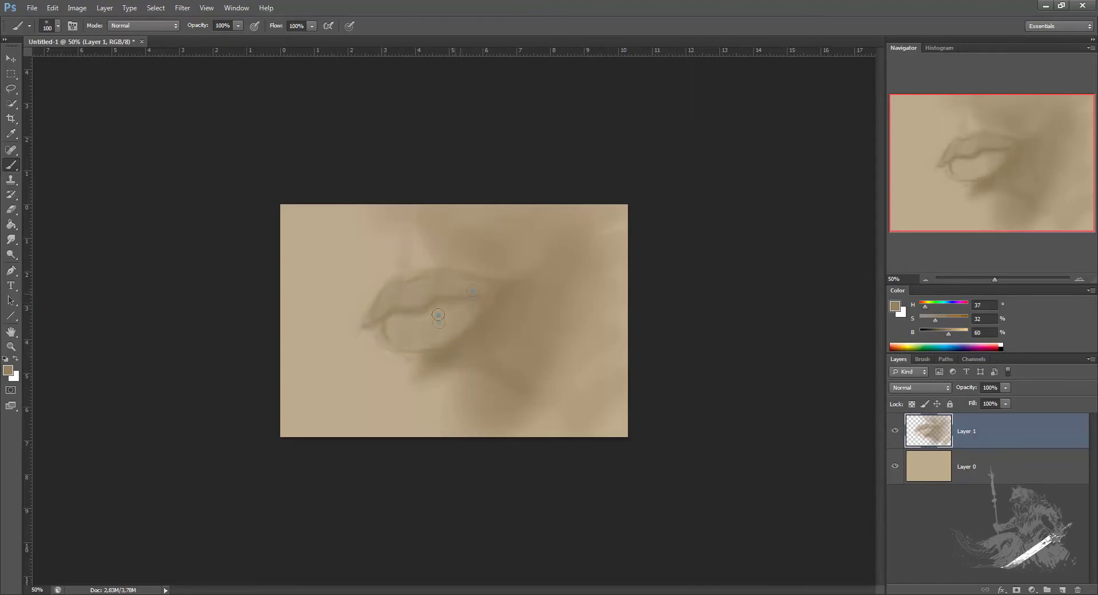
Step: Crop the canvas closer around the mouth on all sides and return to the Brush tool
left_click(11, 119)
left_click_drag(627, 435, 597, 415)
left_click_drag(312, 226, 330, 244)
key("Return")
key("b")
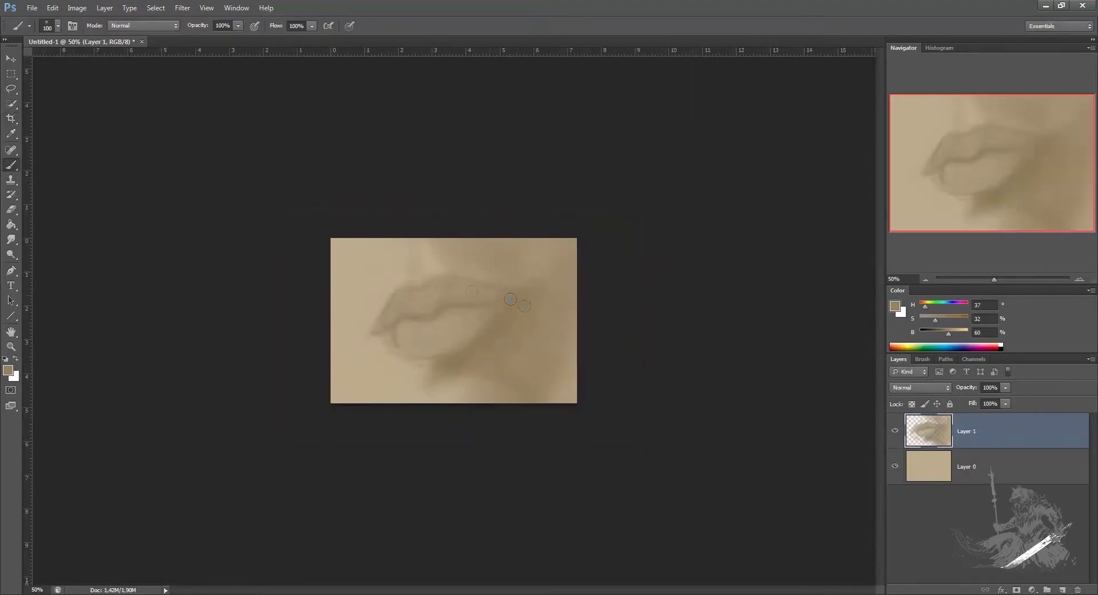
key("bracketleft")
key("bracketleft")
left_click(415, 271, "alt")
left_click(8, 370)
left_click_drag(666, 191, 682, 180)
left_click(772, 164)
left_click(676, 171)
left_click(903, 153)
Step: Set the foreground to a darker brown (H 38, S 44, B 49) based on the shadow tone and darken the upper lip
left_click(489, 335, "alt")
left_click(8, 370)
left_click(676, 219)
left_click(884, 137)
key("bracketleft")
key("bracketleft")
left_click_drag(402, 292, 389, 319)
left_click_drag(486, 296, 426, 312)
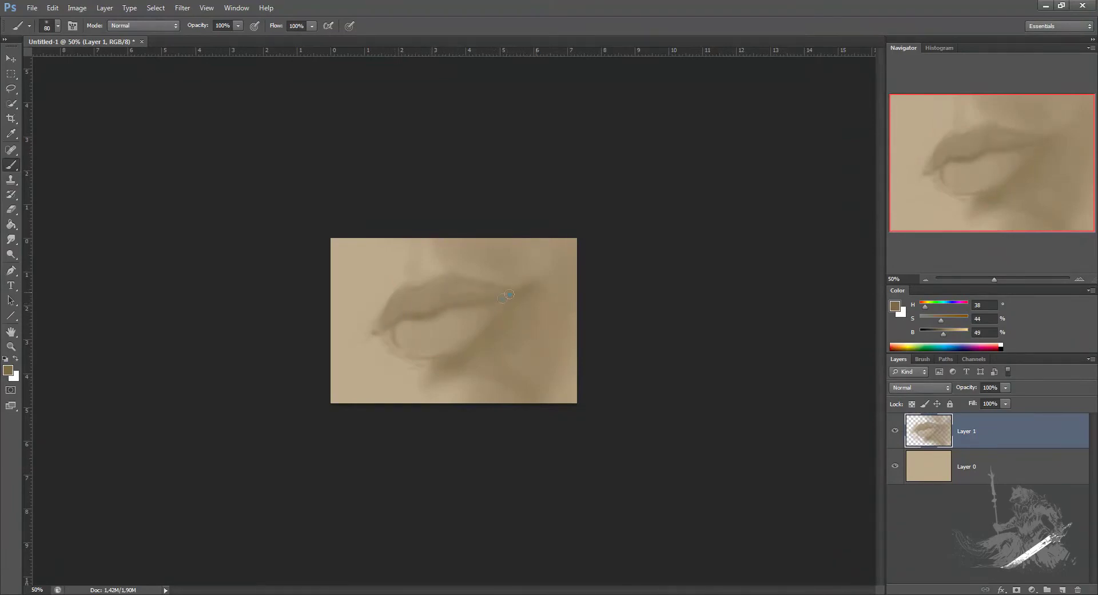
Step: Extend and darken both mouth corners, using a smaller brush and a sampled tone for the left corner
key("bracketright")
key("bracketright")
key("bracketleft")
key("bracketleft")
key("bracketleft")
key("bracketleft")
key("bracketleft")
key("bracketleft")
key("bracketleft")
key("bracketright")
key("bracketright")
left_click(380, 317, "alt")
mouse_move(377, 324)
left_mouse_down()
mouse_move(386, 296)
mouse_move(372, 333)
left_mouse_up()
Step: Soften the lower lip's outline and the skin below it with sampled lip and light skin tones at 60 px
left_click(399, 320, "alt")
left_click(396, 345, "alt")
left_click(372, 328, "alt")
left_click(385, 367, "alt")
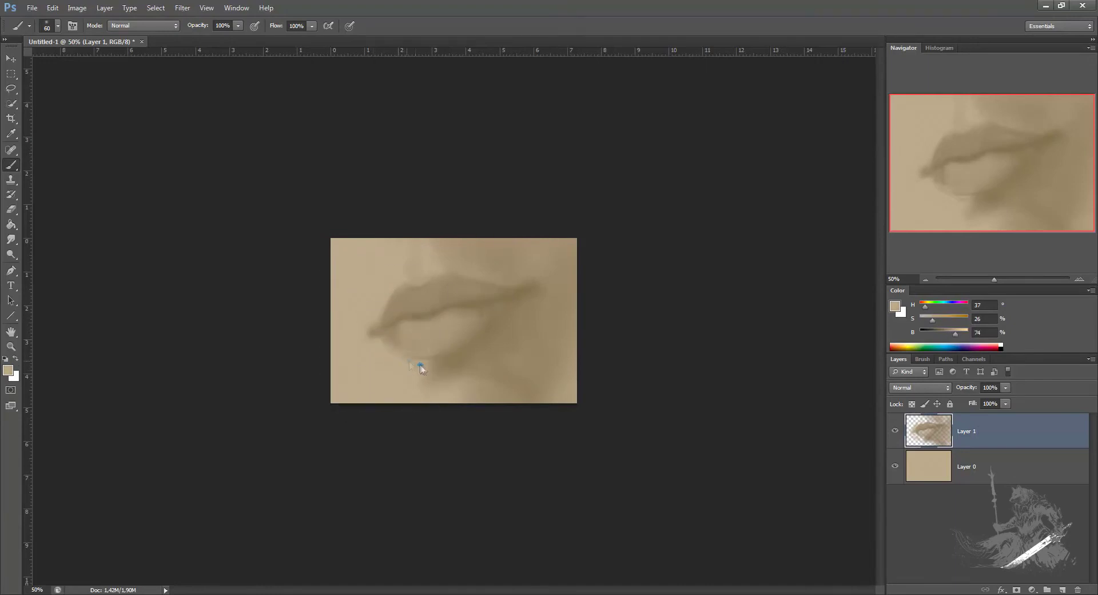
left_click(419, 335, "alt")
Step: Refine the upper lip's edge and the groove above it with a smaller brush and sampled tones
left_click(386, 305, "alt")
key("bracketleft")
key("bracketleft")
left_click(400, 284, "alt")
left_click(469, 264, "alt")
left_click(449, 252, "alt")
Step: Add a new layer and define the line between the lips with a 25 px brush in dark brown (H 36, S 43, B 47)
left_click(407, 321, "alt")
left_click(8, 370)
left_click(680, 218)
key("Return")
left_click(1062, 589)
key("bracketleft")
key("bracketleft")
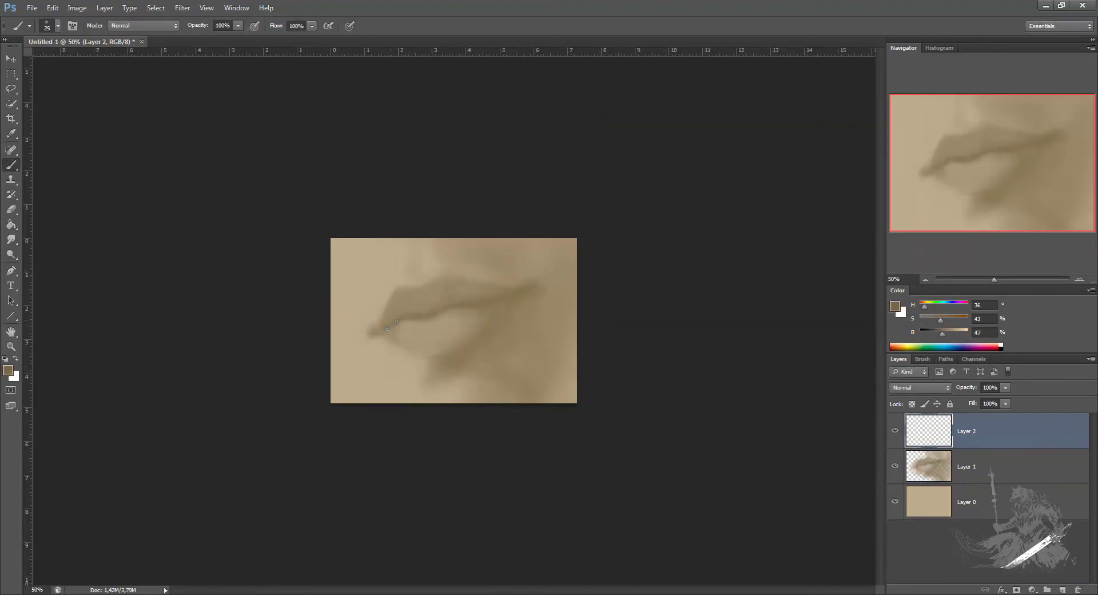
left_click(405, 314, "alt")
left_click(394, 366, "alt")
Step: Lasso the left part of the upper lip with the skin above it, copy it merged, and paste it as a new layer
key("l")
mouse_move(435, 257)
left_mouse_down()
mouse_move(421, 297)
mouse_move(457, 257)
left_mouse_up()
key("ctrl+shift+c")
key("ctrl+v")
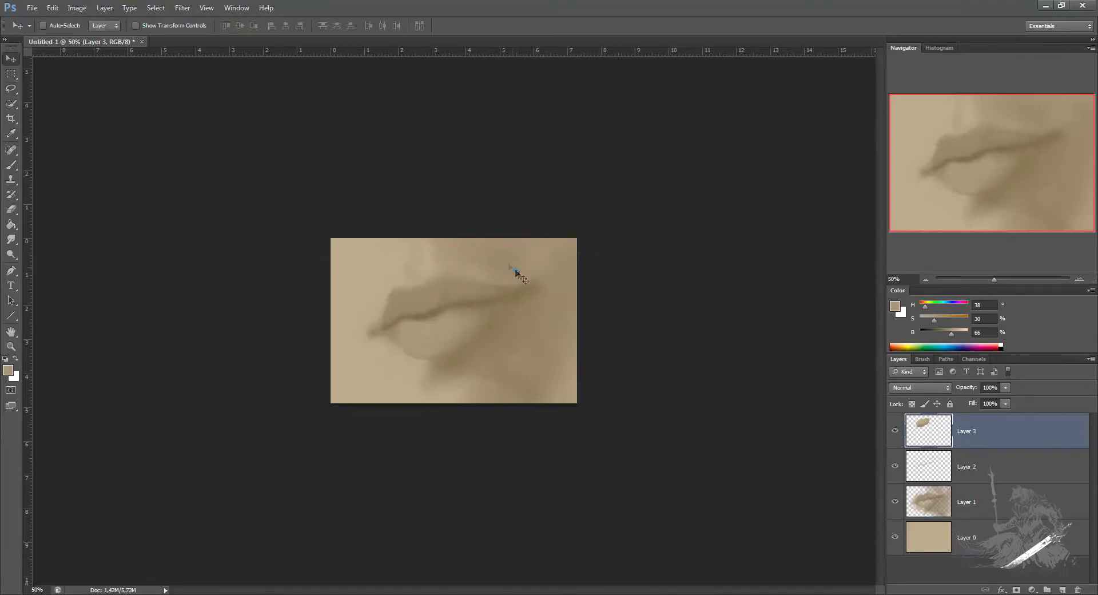
Step: Touch up the left side of the upper lip with sampled tones and merge the pasted layer into the one below
key("b")
left_click(389, 292, "alt")
left_click(392, 297, "alt")
key("ctrl+e")
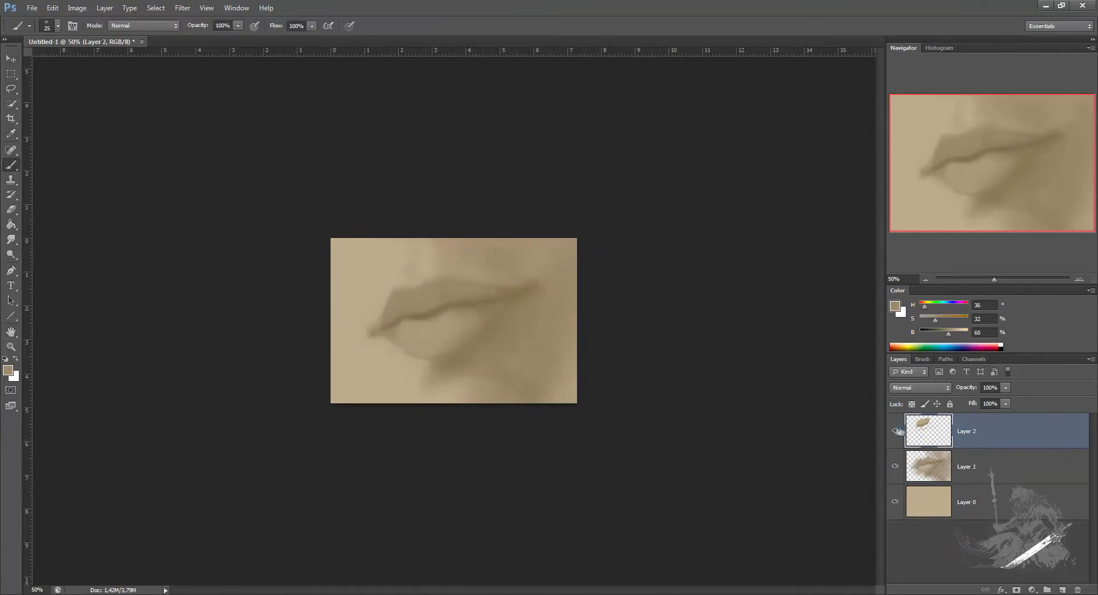
Step: Paint light highlights on the lower lip and brighten the upper lip's left edge with a sampled light skin tone
left_click(423, 328, "alt")
key("n")
left_click(640, 164)
key("Return")
left_click(381, 309, "alt")
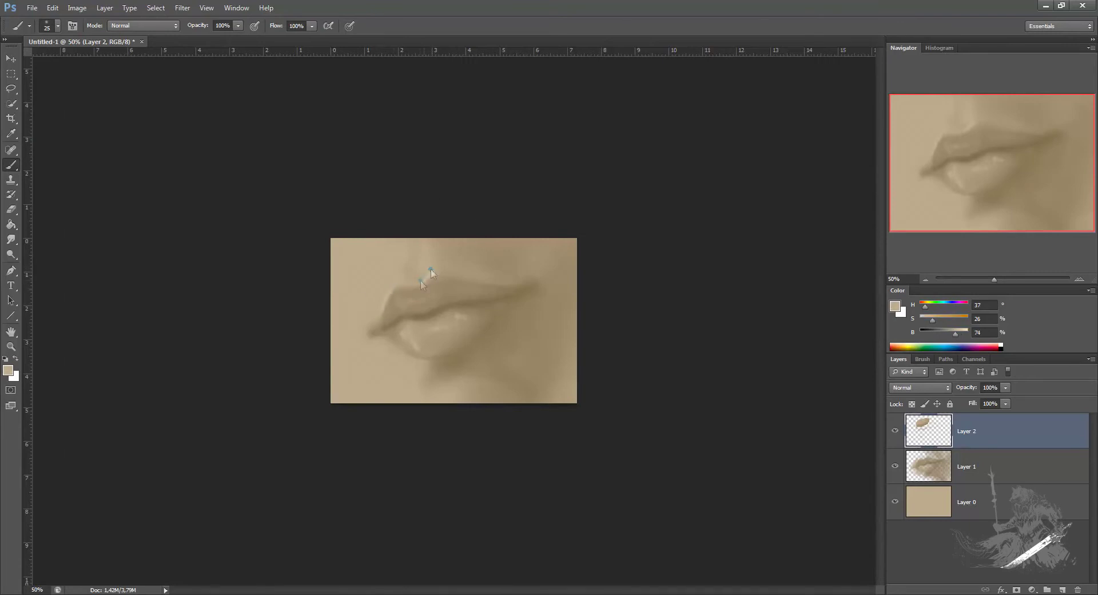
Step: Blend the upper lip's top contour and the skin above it with sampled tan and brown tones
left_click(442, 279, "alt")
left_click(486, 287, "alt")
left_click(430, 252, "alt")
left_click(8, 370)
left_click(637, 175)
key("Return")
Step: Shade the underside of the lower lip with muted brown (H 38, S 36, B 56) and merge the layer into the one below
left_click(483, 325, "alt")
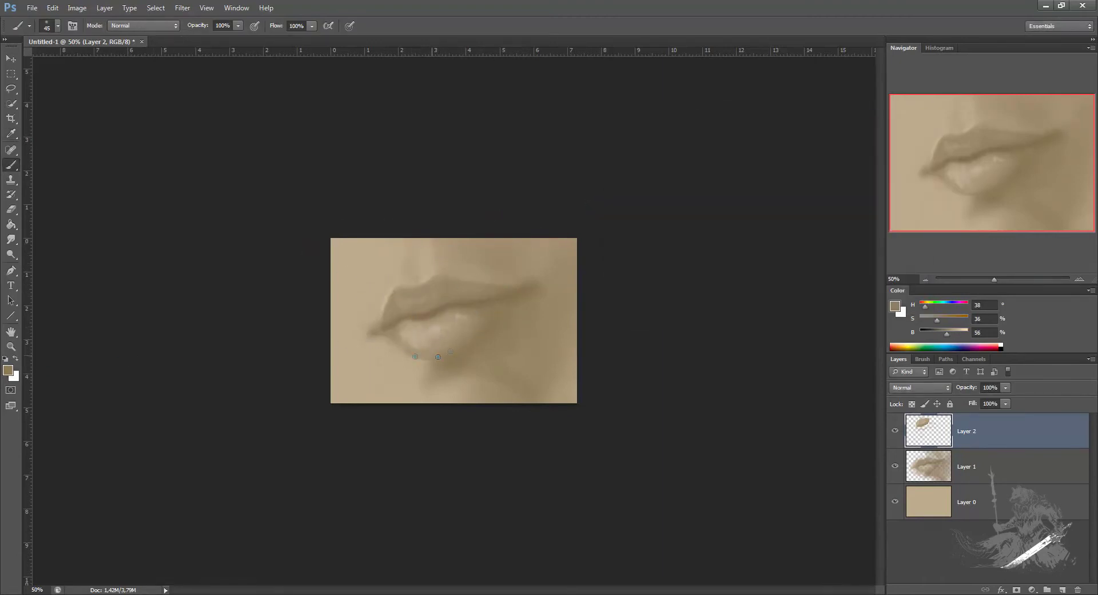
left_click(437, 310, "alt")
left_click(8, 370)
left_click(672, 221)
key("Return")
key("ctrl+e")
Step: Add a new layer and darken the line between the lips with a 20 px brush in deep brown (H 37, S 51, B 30)
left_click(1062, 588)
left_click(8, 370)
left_click(689, 245)
key("Return")
key("bracketleft")
key("bracketleft")
key("bracketleft")
key("bracketleft")
left_click_drag(445, 308, 421, 319)
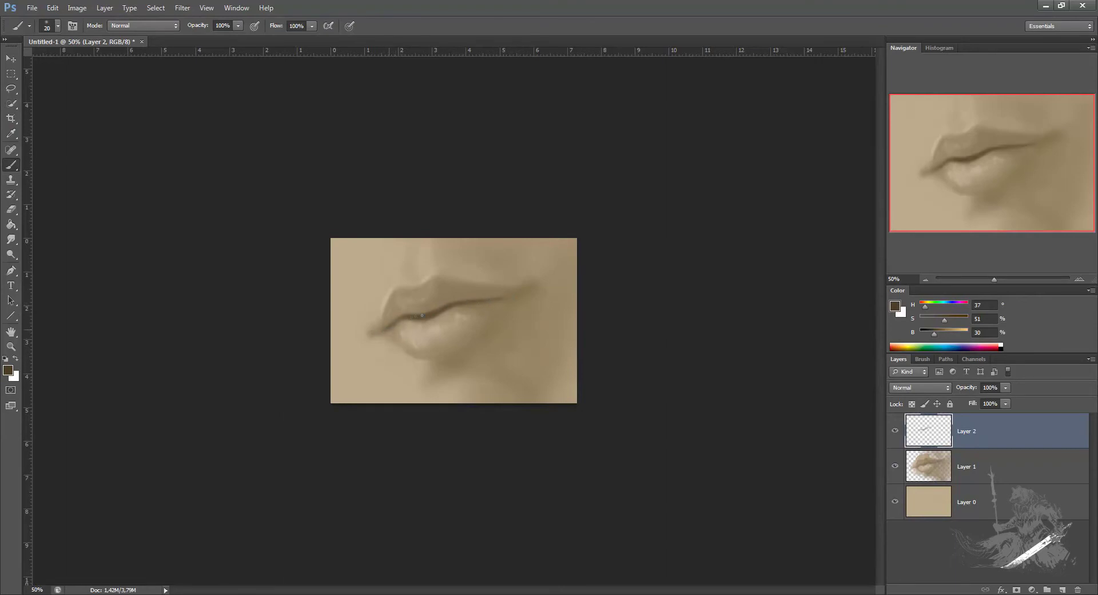
Step: Extend the dark line between the lips toward the right mouth corner using a 50 px brush in brown (H 38, S 43, B 42)
left_click(506, 303, "alt")
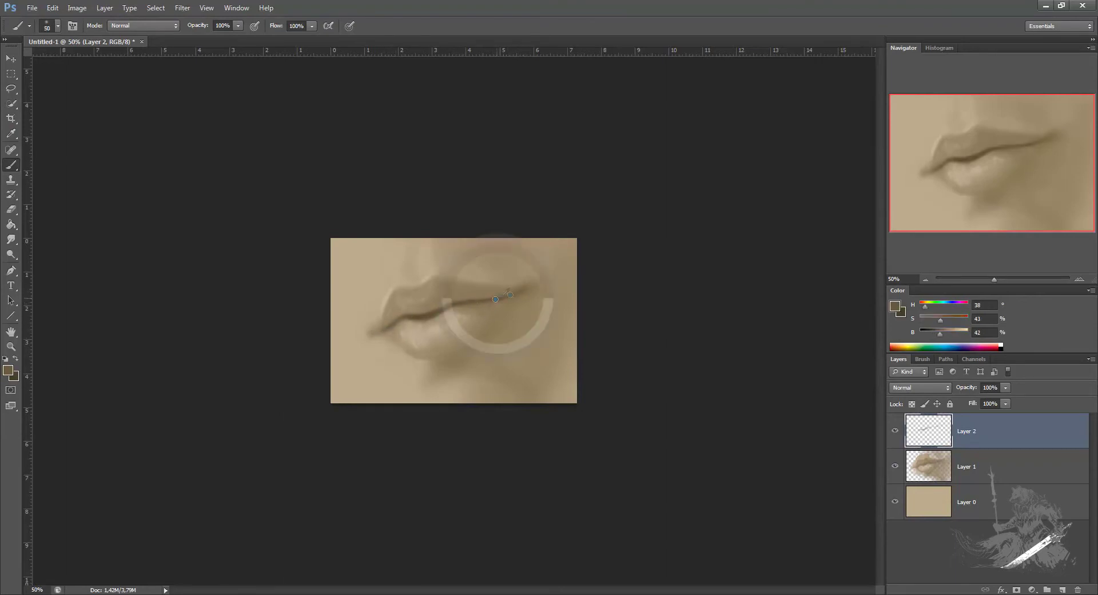
key("x")
left_click_drag(503, 296, 428, 317)
mouse_move(505, 296)
left_mouse_down()
mouse_move(428, 314)
mouse_move(460, 340)
left_mouse_up()
key("[")
key("bracketright")
key("bracketright")
Step: Deepen the shading on the right side of the lower lip with sampled brown tones such as H 37, S 40, B 47
left_click(459, 329, "alt")
key("ctrl+u")
left_click_drag(708, 164, 705, 167)
key("Return")
left_click(483, 312, "alt")
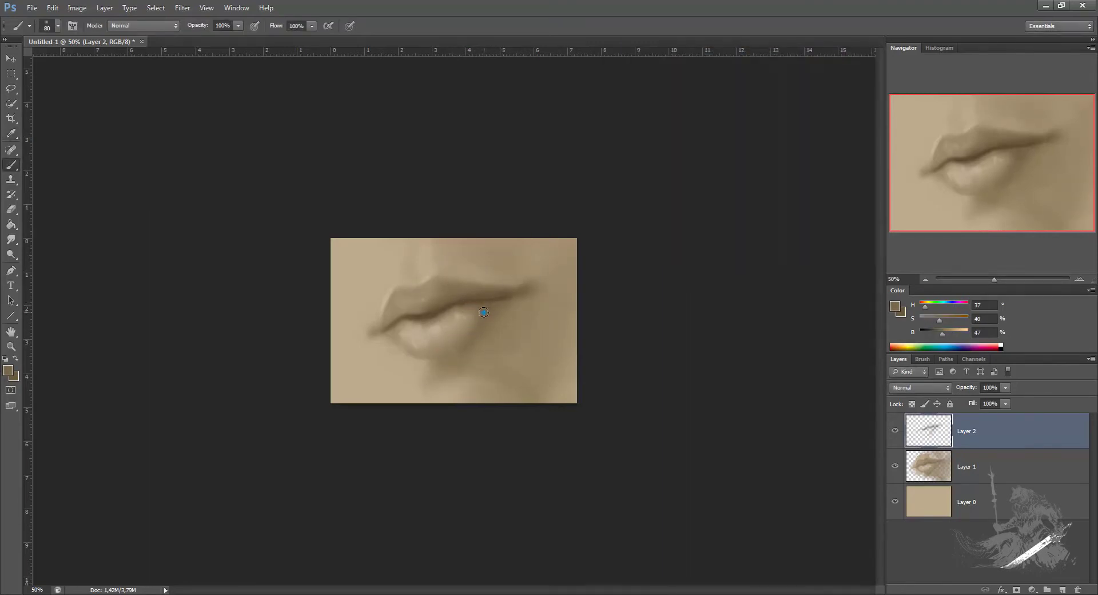
left_click(436, 316, "alt")
key("bracketleft")
key("bracketleft")
key("bracketleft")
key("bracketleft")
Step: Paint warm brown (H 38, S 64, B 50) over the chin shadow and the skin above the upper lip with a 90 px brush
left_click(458, 361, "alt")
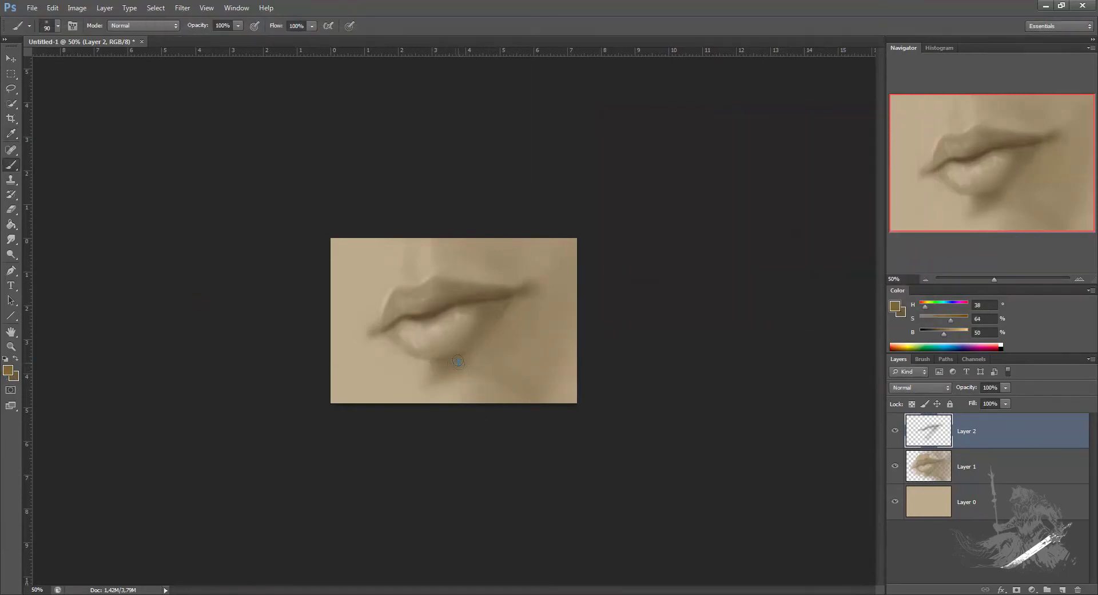
left_click_drag(503, 359, 487, 392)
mouse_move(475, 264)
left_mouse_down()
mouse_move(512, 255)
mouse_move(407, 280)
mouse_move(401, 248)
left_mouse_up()
key("bracketleft")
key("bracketleft")
key("bracketleft")
key("bracketleft")
left_click(393, 259, "alt")
Step: Warm up the shadowed right cheek and strengthen the shadow beneath the lower lip with large brush strokes
key("x")
left_click(510, 379, "alt")
key("bracketright")
key("bracketright")
key("bracketright")
key("bracketright")
mouse_move(513, 399)
left_mouse_down()
mouse_move(509, 371)
mouse_move(544, 321)
mouse_move(559, 252)
left_mouse_up()
key("x")
left_click_drag(463, 365, 441, 394)
key("x")
Step: Soften the lower lip's left edge near the mouth corner with sampled tones and merge the layer down
left_click(428, 313, "alt")
key("bracketleft")
key("bracketleft")
key("bracketleft")
key("bracketleft")
left_click(388, 343, "alt")
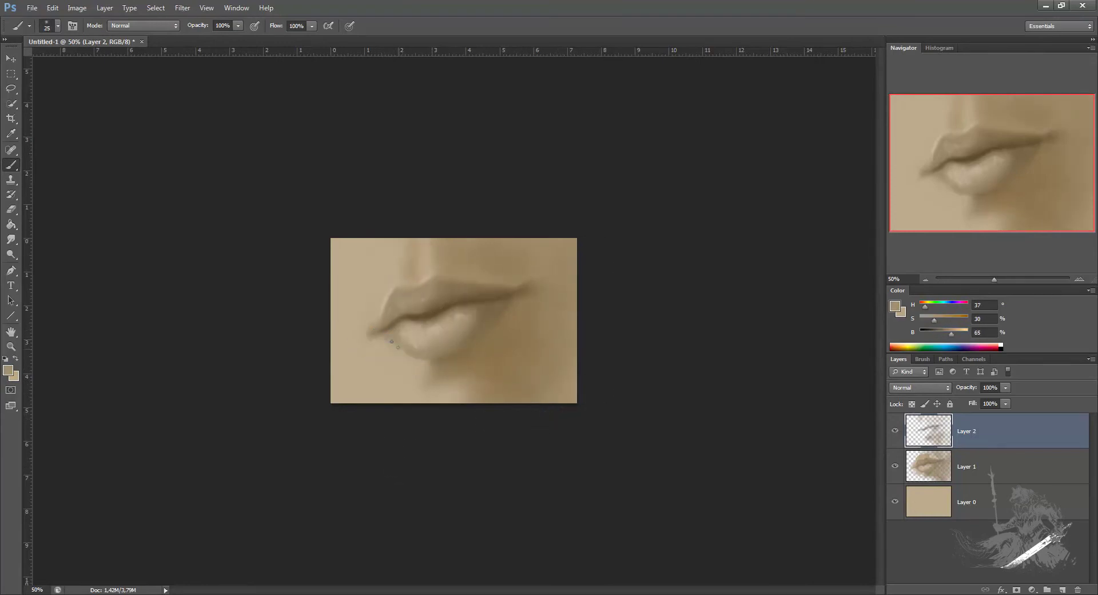
left_click(398, 331, "alt")
key("ctrl+e")
Step: Add a new layer in Color blend mode and tint both lips pink (H 304, S 55, B 86) with a 125 px brush
left_click(1062, 589)
left_click(919, 387)
left_click(912, 367)
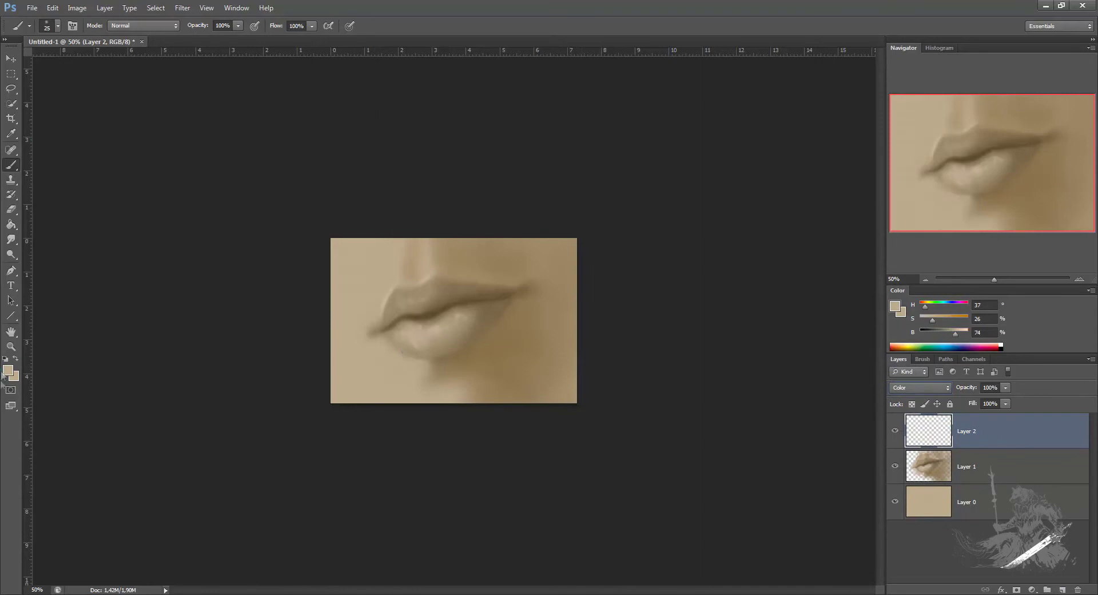
left_click(8, 369)
left_click(773, 167)
left_click(693, 163)
left_click(885, 137)
key("b")
left_click_drag(393, 320, 409, 303)
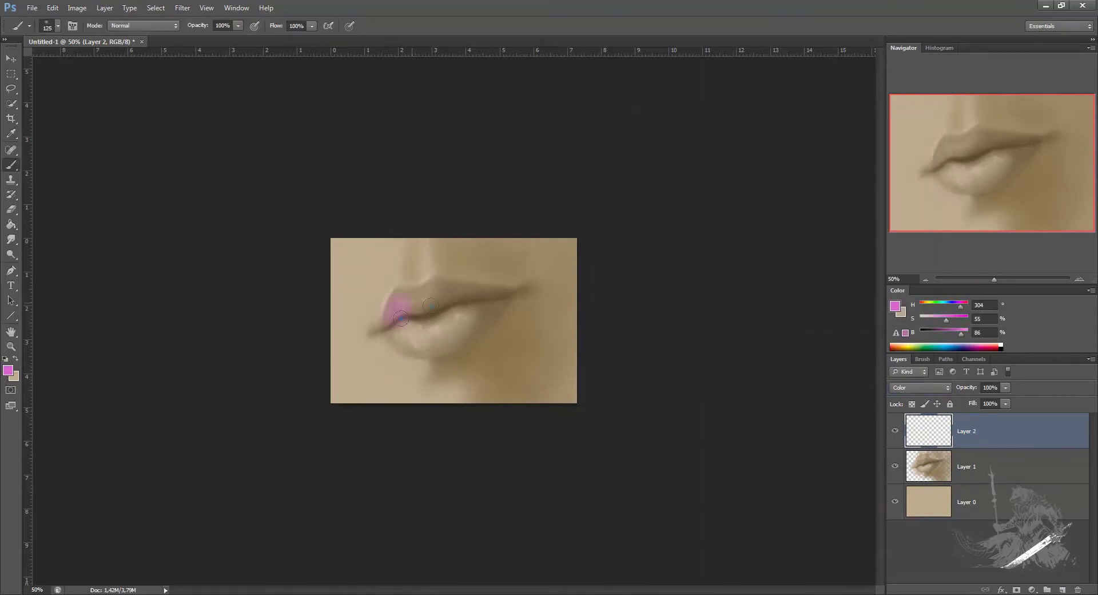
left_click_drag(477, 325, 404, 343)
left_click_drag(461, 292, 393, 332)
Step: Lower the pink tint layer's opacity and clip it to the lip painting layer below
left_click(1004, 387)
left_click_drag(1005, 399, 974, 400)
left_click(961, 435)
left_click(967, 448, "alt")
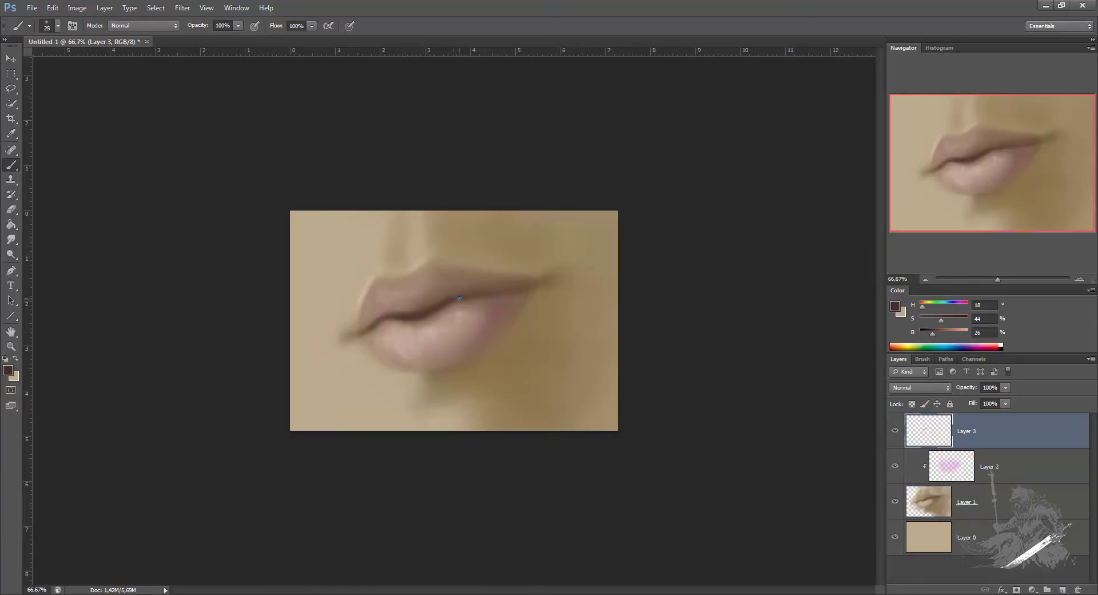
Step: Deepen the line between the lips on Layer 3 with dark reddish brown (H 18, S 58, B 27)
left_click(8, 369)
left_click(697, 252)
left_click(885, 137)
key("[")
left_click_drag(399, 315, 401, 313)
key("]")
key("]")
left_click_drag(465, 300, 481, 313)
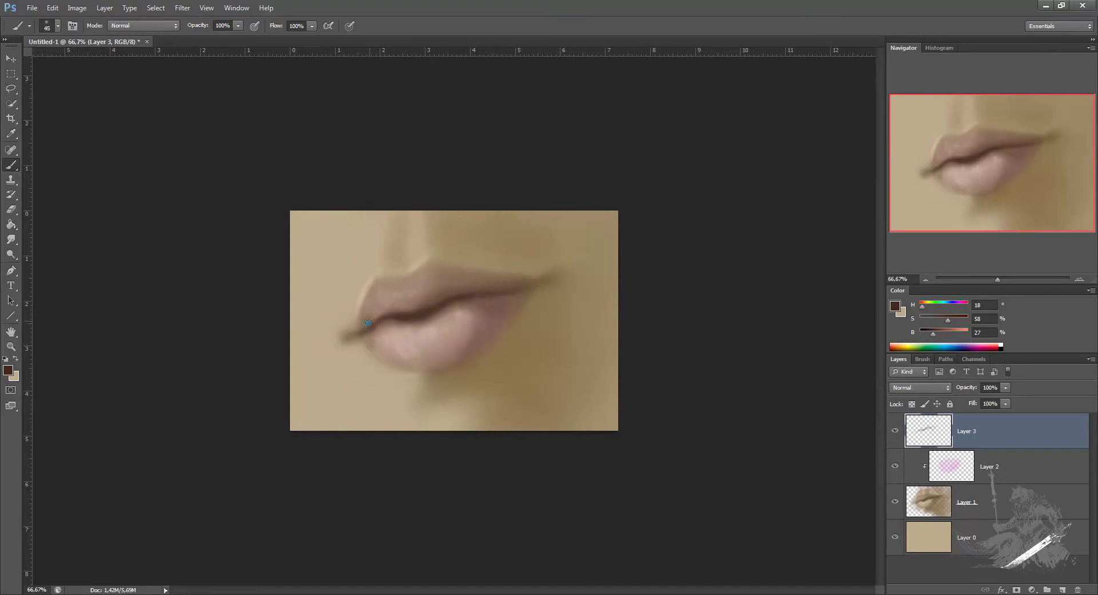
Step: Soften the dark reddish strokes around the lip line with the Eraser
key("x")
key("e")
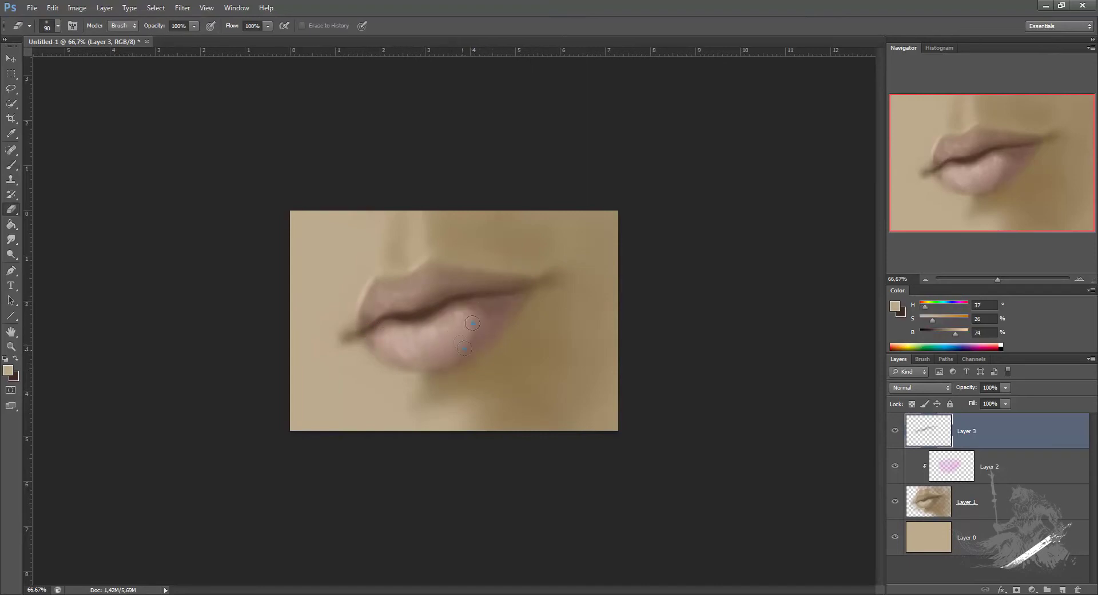
key("x")
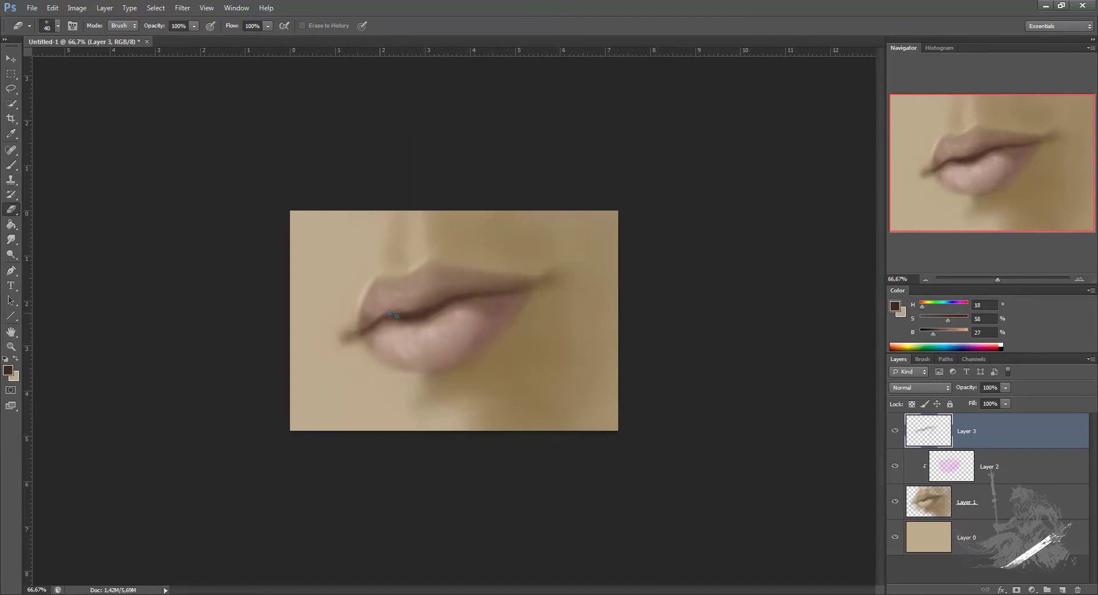
Step: Blend the skin above the right end of the upper lip with a sampled tan (H 37, S 37, B 62)
left_click(494, 254, "alt")
key("Return")
key("b")
left_click(501, 255, "alt")
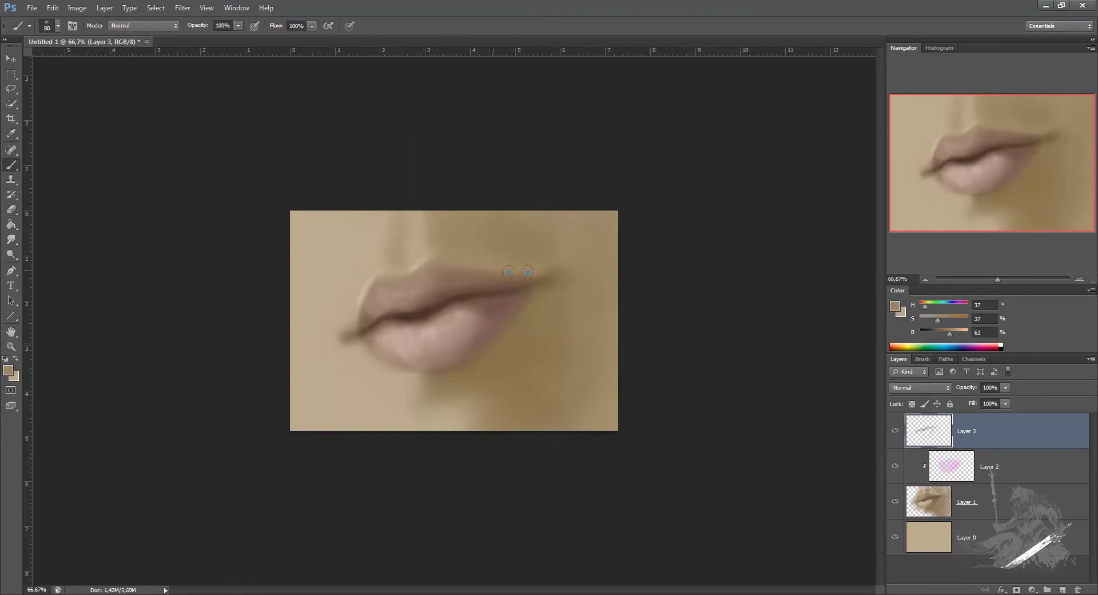
key("bracketleft")
key("bracketleft")
key("bracketleft")
Step: Add a new layer and fill the canvas's lower-left corner with reddish brown (H 19, S 47, B 31) as background beyond the chin
left_click(407, 312, "alt")
key("ctrl+shift+alt+n")
mouse_move(323, 426)
left_mouse_down()
mouse_move(285, 343)
mouse_move(301, 417)
mouse_move(355, 445)
mouse_move(293, 440)
mouse_move(274, 367)
mouse_move(348, 463)
mouse_move(262, 379)
mouse_move(327, 426)
mouse_move(320, 436)
left_mouse_up()
key("bracketright")
key("bracketright")
key("bracketright")
key("bracketright")
key("bracketright")
key("bracketright")
key("bracketright")
mouse_move(311, 395)
left_mouse_down("ctrl")
mouse_move(299, 406)
mouse_move(324, 435)
mouse_move(310, 462)
left_mouse_up("ctrl")
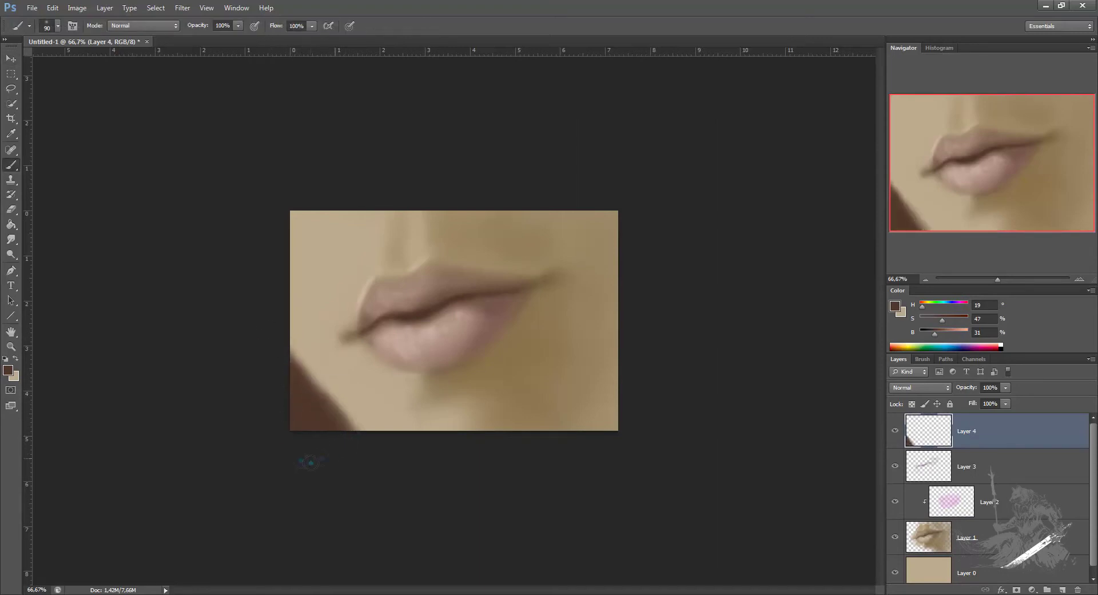
Step: Crop the canvas tighter around the lips on all sides
left_click(11, 119)
left_click_drag(454, 430, 454, 409)
left_click_drag(617, 320, 598, 320)
key("Return")
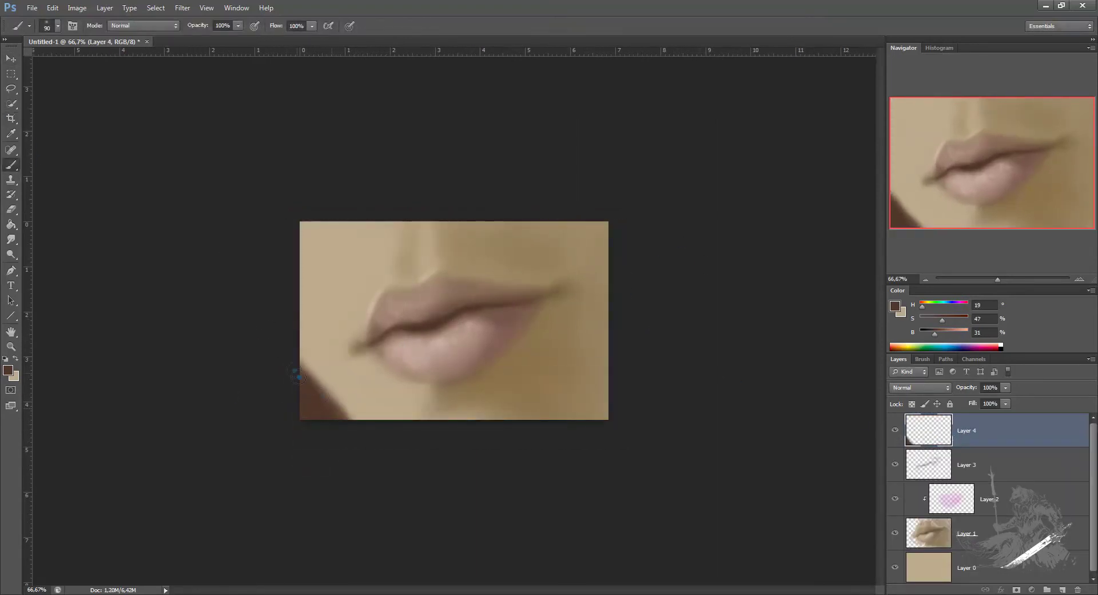
left_click_drag(454, 222, 454, 230)
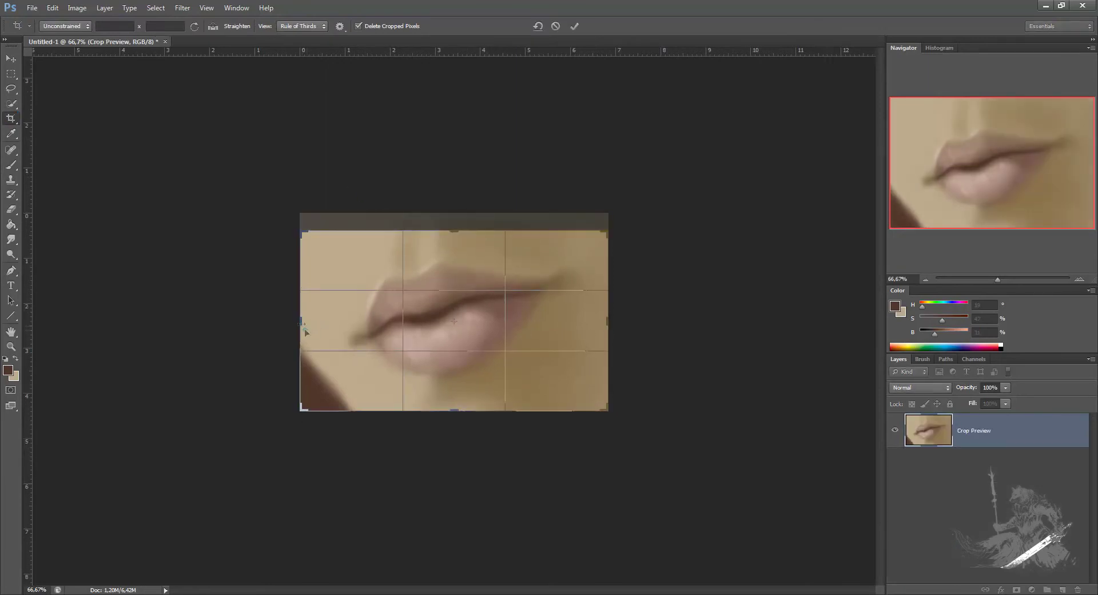
left_click_drag(302, 320, 305, 320)
key("Return")
left_click_drag(603, 315, 600, 319)
key("Return")
Step: Refine the right side of the upper lip and the lower lip's right edge on Layer 3 with sampled tones
key("b")
left_click(972, 463)
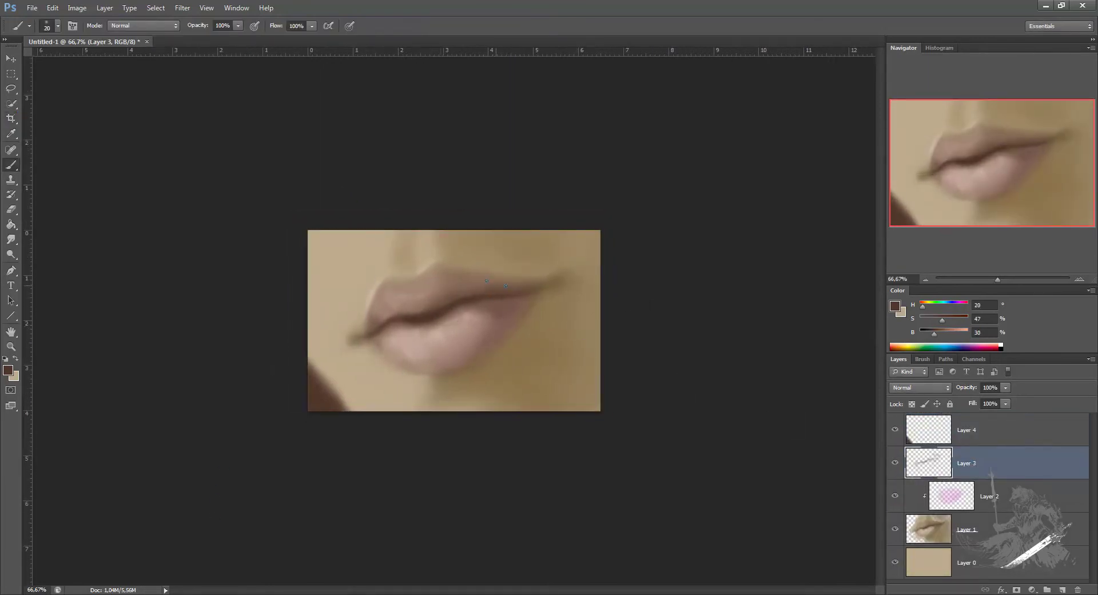
left_click(529, 318, "alt")
key("bracketright")
left_click(481, 289, "alt")
left_click(494, 317, "alt")
Step: Smooth the upper lip's contour around the cupid's bow and blend the surrounding skin with sampled tones
left_click(393, 285, "alt")
left_click(420, 281, "alt")
left_click(399, 287, "alt")
key("bracketright")
key("bracketright")
key("bracketright")
key("bracketright")
left_click(419, 269, "alt")
left_click(473, 263, "alt")
left_click_drag(439, 263, 365, 286)
Step: Darken and thicken the right mouth corner with a 60 px brush in sampled dark brown (H 18, S 45, B 31)
left_click(388, 287, "alt")
left_click(511, 279, "alt")
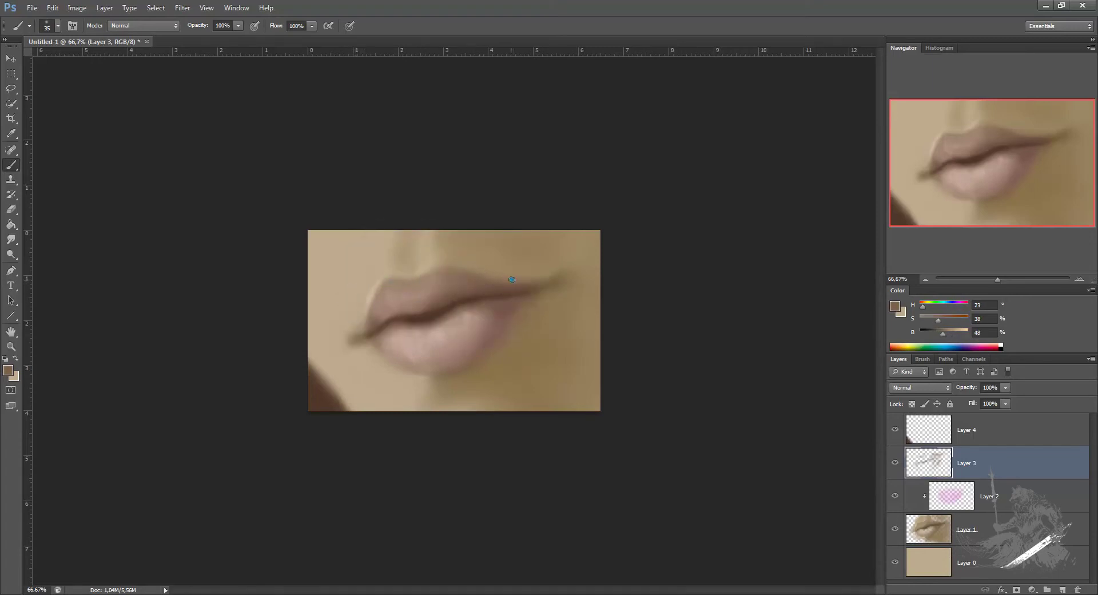
left_click(346, 334, "alt")
left_click(417, 307, "alt")
key("bracketright")
key("bracketright")
key("bracketright")
left_click_drag(542, 285, 495, 289)
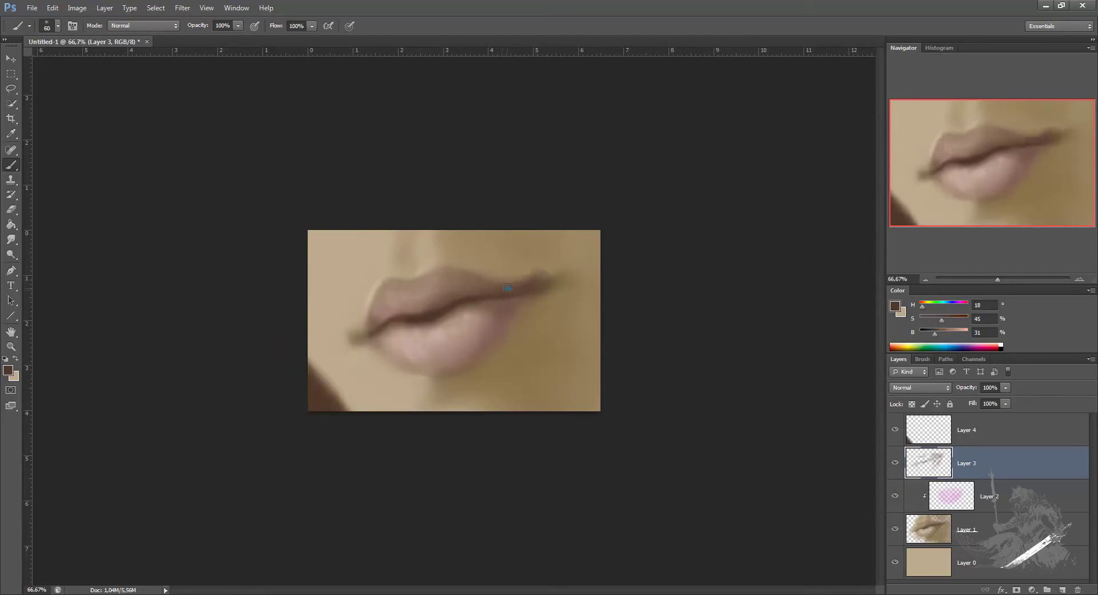
Step: Soften the right mouth corner into the cheek with an 80 px brush and add a new layer above Layer 3
left_click(534, 270, "alt")
key("bracketright")
key("bracketright")
left_click(478, 289, "alt")
key("ctrl+shift+alt+n")
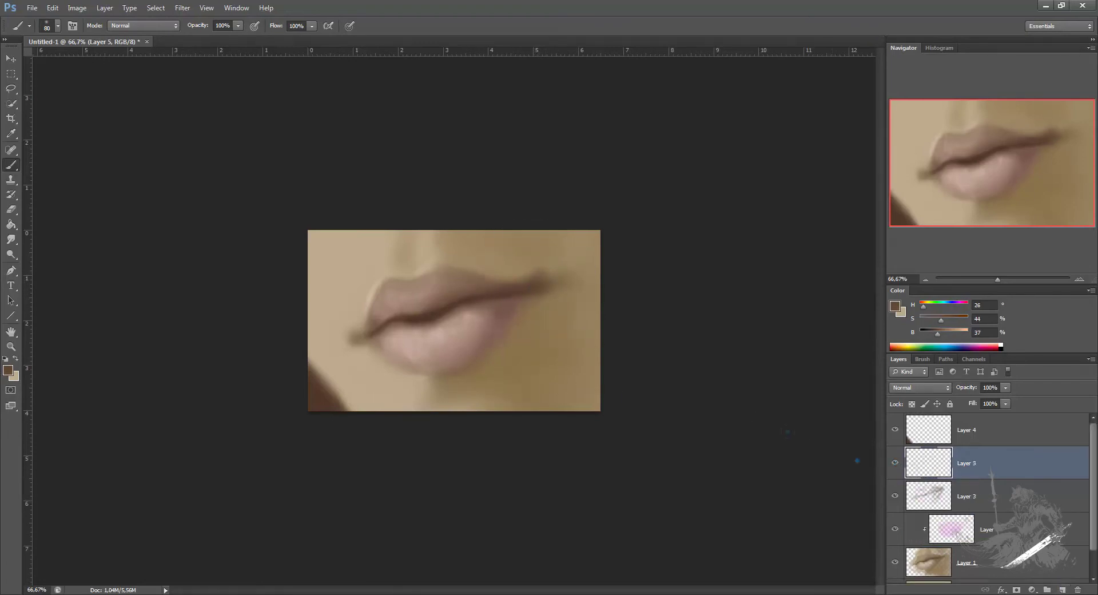
Step: Shade the skin below the lower lip's right side and refine the lip's bottom edge on Layer 5 with sampled tones
left_click(475, 370, "alt")
mouse_move(487, 370)
left_mouse_down()
mouse_move(512, 320)
mouse_move(532, 394)
left_mouse_up()
key("bracketleft")
key("bracketleft")
left_click_drag(474, 355, 418, 368)
left_click(410, 367, "alt")
left_click(480, 335, "alt")
Step: Build up and soften the shadow under the lower lip with sampled skin tones, varying the brush size
left_click(446, 381, "alt")
key("bracketleft")
key("bracketleft")
key("bracketleft")
key("bracketleft")
left_click(458, 406, "alt")
key("bracketright")
key("bracketright")
key("bracketright")
key("bracketright")
left_click(428, 389, "alt")
key("bracketleft")
key("bracketleft")
key("bracketleft")
key("bracketleft")
left_click(413, 377, "alt")
left_click(438, 386, "alt")
key("bracketright")
key("bracketright")
key("bracketright")
key("bracketright")
key("bracketright")
key("bracketright")
key("bracketright")
key("bracketright")
key("bracketright")
key("bracketright")
left_click(419, 386)
Step: Smooth the skin above the upper lip with sampled tones and merge Layer 5 into Layer 3
left_click(397, 244)
left_click(382, 247, "alt")
key("bracketright")
key("bracketright")
key("bracketright")
key("bracketright")
left_click(366, 249, "alt")
left_click(456, 246, "alt")
key("bracketleft")
key("bracketleft")
key("bracketleft")
key("bracketleft")
key("bracketleft")
key("bracketleft")
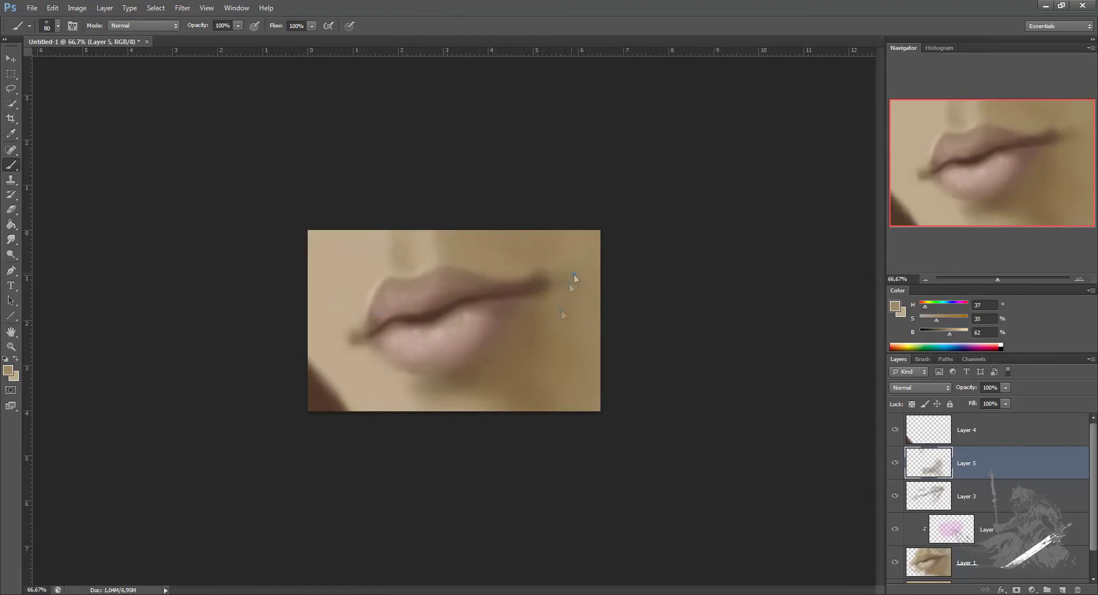
key("ctrl+e")
Step: Paint highlights on the lower lip on a new layer with a 15 px brush in pale pink (H 18, S 11, B 93)
left_click(1062, 589)
left_click(423, 340, "alt")
left_click(8, 370)
left_click(630, 157)
left_click(882, 137)
key("bracketleft")
key("bracketleft")
key("bracketleft")
key("bracketleft")
key("bracketleft")
key("bracketleft")
key("bracketleft")
key("bracketleft")
key("bracketleft")
key("bracketleft")
mouse_move(404, 354)
left_mouse_down()
mouse_move(389, 336)
mouse_move(423, 360)
left_mouse_up()
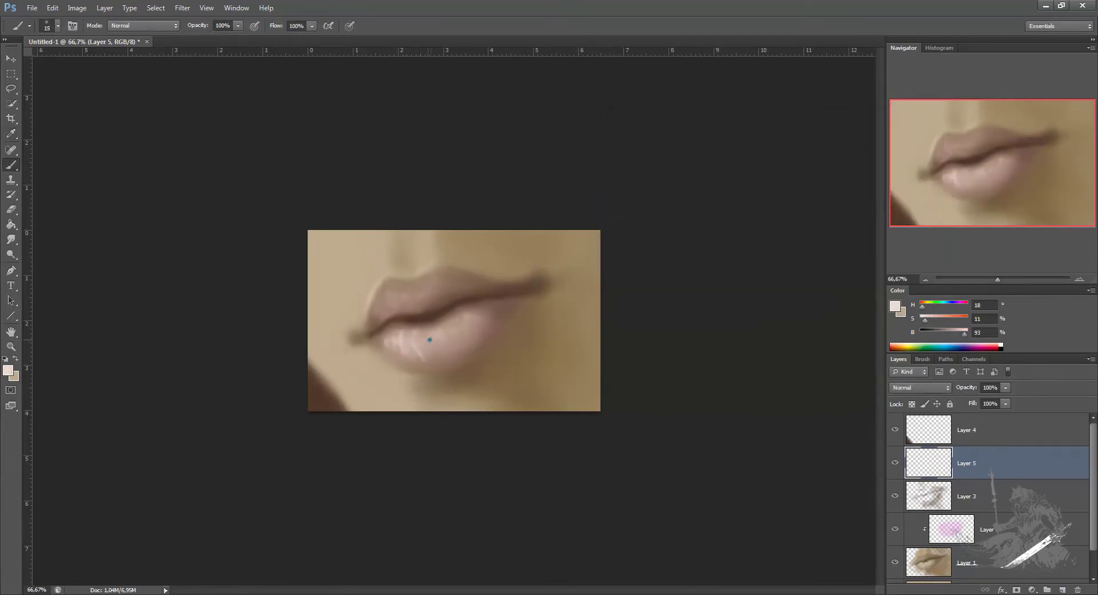
Step: Add pale highlights to the upper lip, soften the highlights with the Eraser, and compare the painting with and without Layer 5
mouse_move(394, 309)
left_mouse_down()
mouse_move(381, 310)
mouse_move(422, 296)
left_mouse_up()
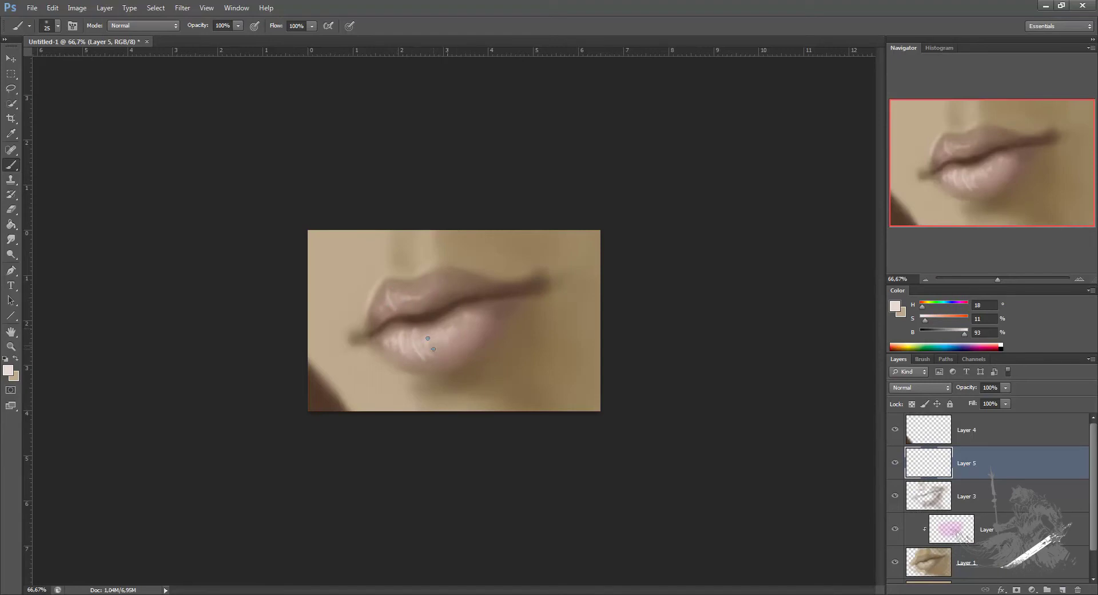
key("e")
key("ctrl+minus")
key("ctrl+minus")
key("ctrl+minus")
key("ctrl+plus")
key("ctrl+plus")
key("ctrl+plus")
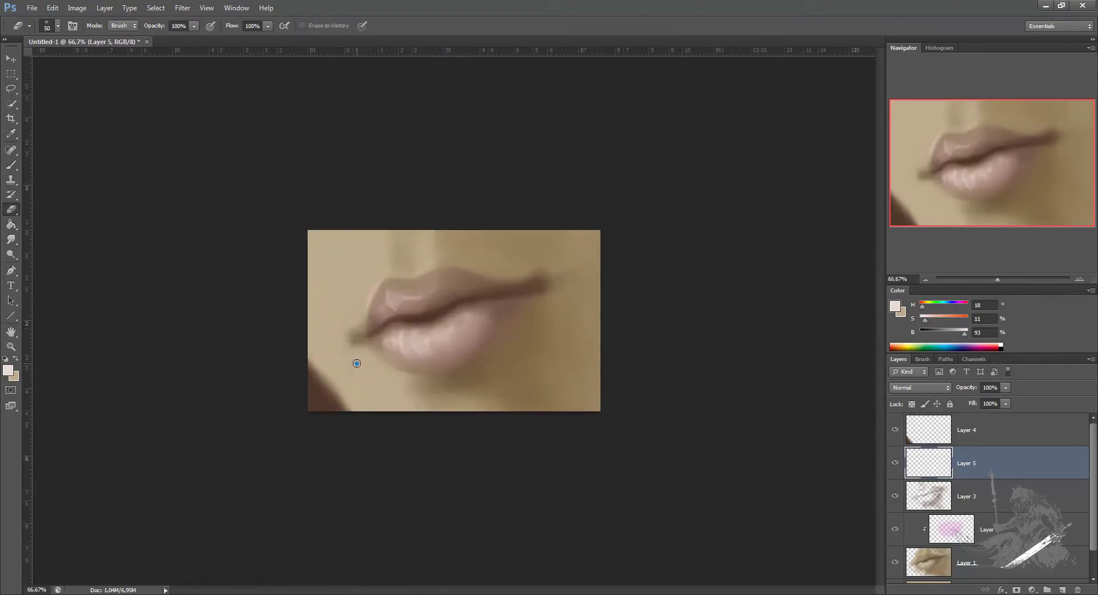
left_click(894, 462)
left_click(894, 463)
Step: Merge the highlights into Layer 3 and darken the line between the lips on a new layer in dark brown (H 21, S 53, B 22)
key("ctrl+e")
left_click(1061, 589)
key("b")
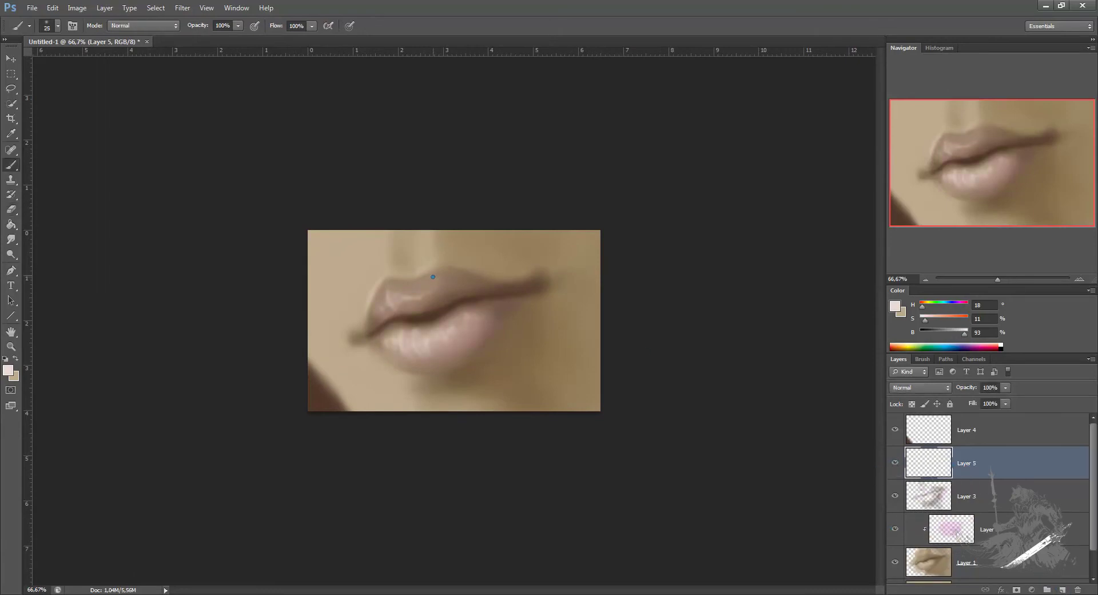
left_click(416, 322, "alt")
left_click(432, 303, "alt")
left_click(435, 314, "alt")
left_click(8, 370)
left_click(680, 246)
key("Return")
left_click_drag(425, 325, 372, 328)
key("bracketleft")
key("bracketleft")
key("bracketleft")
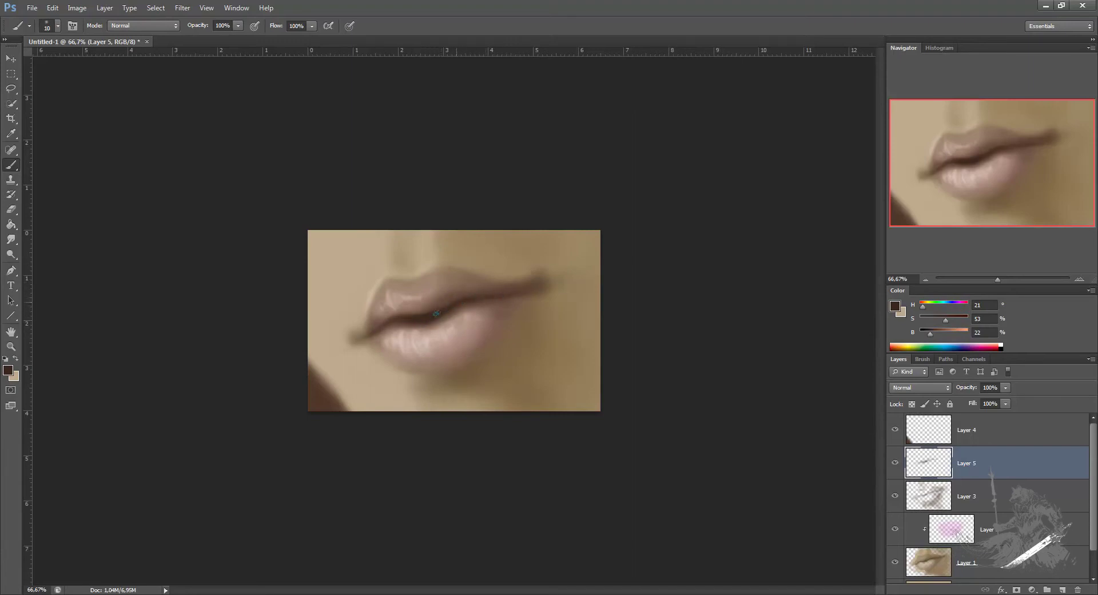
Step: Refine the dark parting line toward the right mouth corner, alternating between the Eraser and the Brush
key("e")
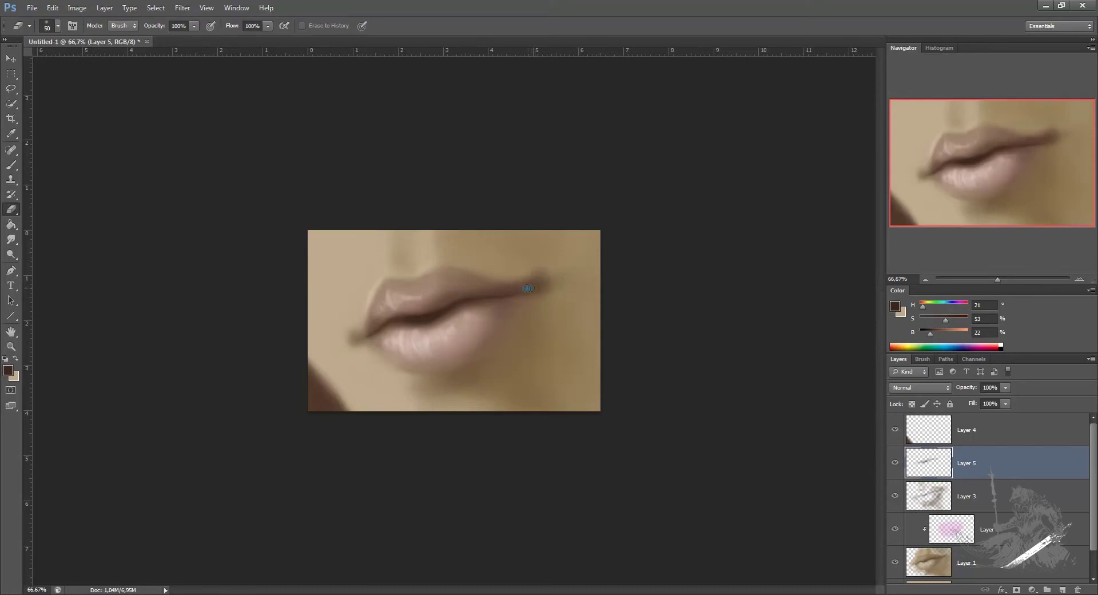
key("b")
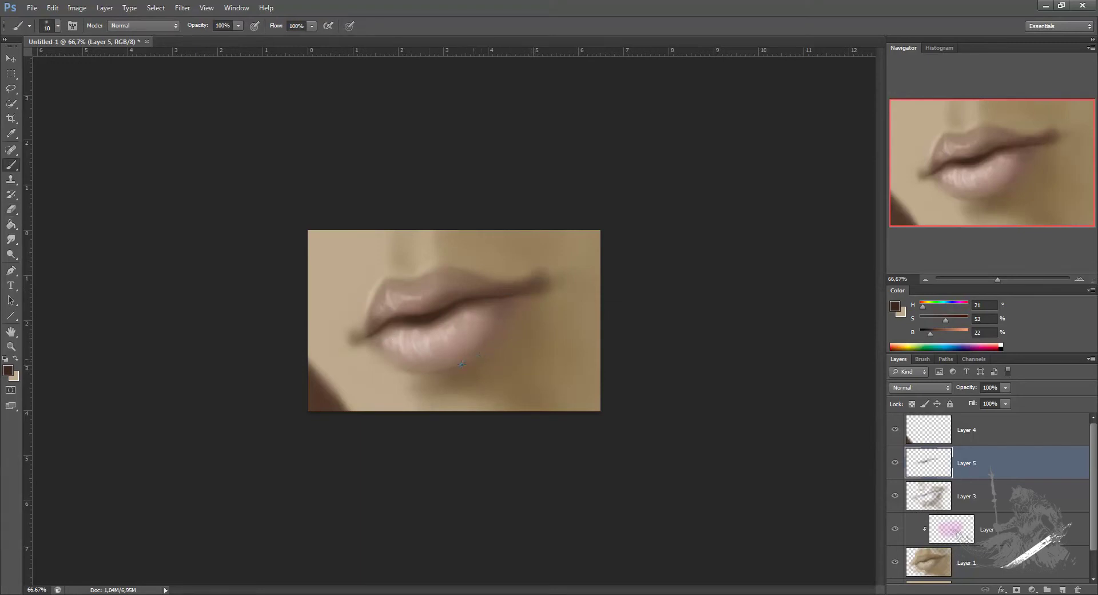
key("e")
key("b")
Step: Deepen the shadow along the lower lip's bottom edge with sampled browns and compare the painting with and without Layer 5
key("x")
left_click(453, 374, "alt")
left_click(483, 355, "alt")
left_click(462, 377, "alt")
left_click(483, 346, "alt")
left_click(893, 463)
left_click(893, 463)
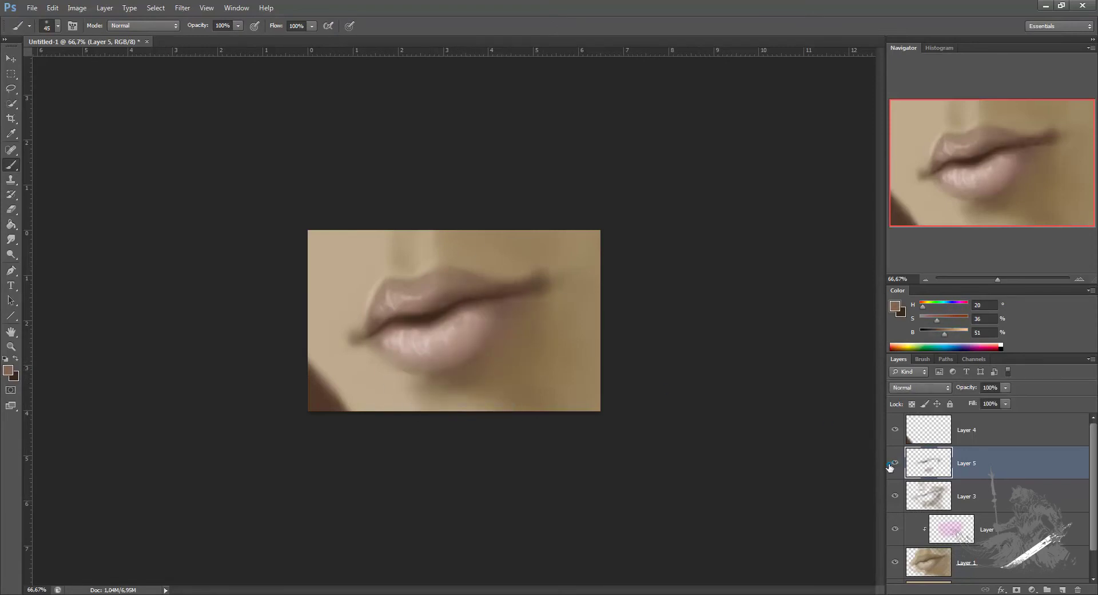
Step: Touch up the dark brown shape in the canvas's lower-left corner on Layer 4 with its sampled color
left_click(971, 440)
left_click(311, 396, "alt")
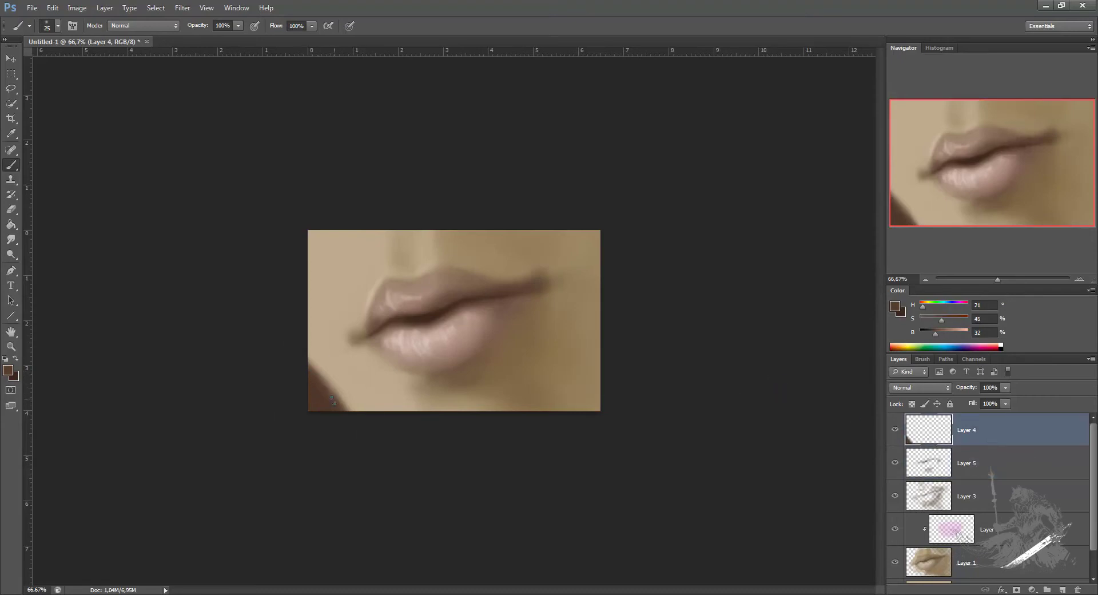
left_click(394, 327, "alt")
Step: Add a new layer above Layer 5 and refine the upper lip's contour and left edge with sampled tones using a 15 px brush
key("ctrl+shift+alt+n")
left_click(480, 293, "alt")
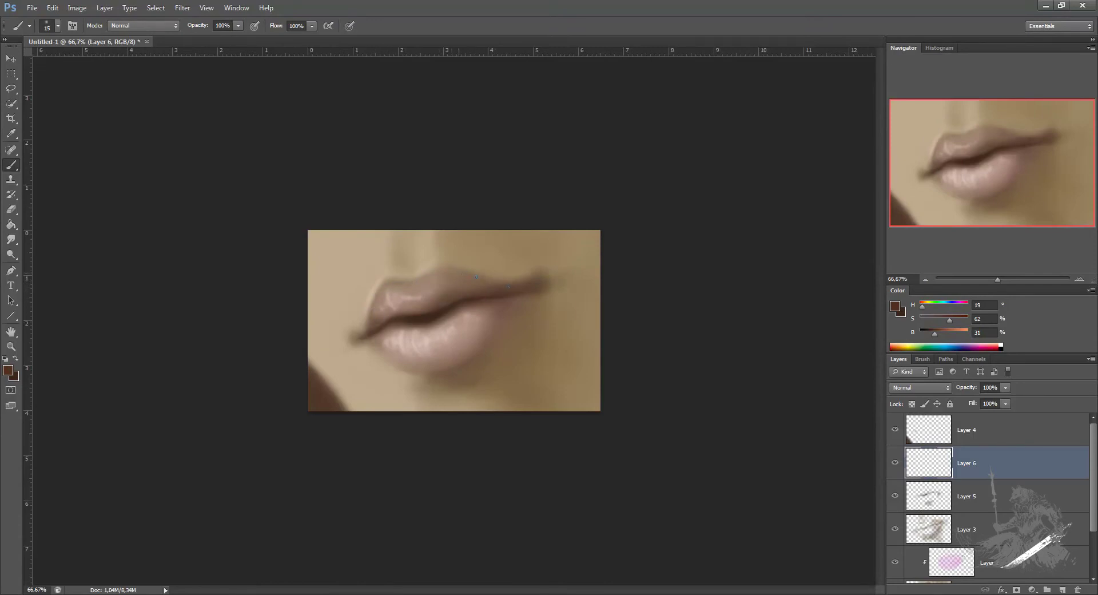
left_click(383, 280, "alt")
left_click(380, 286, "alt")
key("x")
left_click(386, 311, "alt")
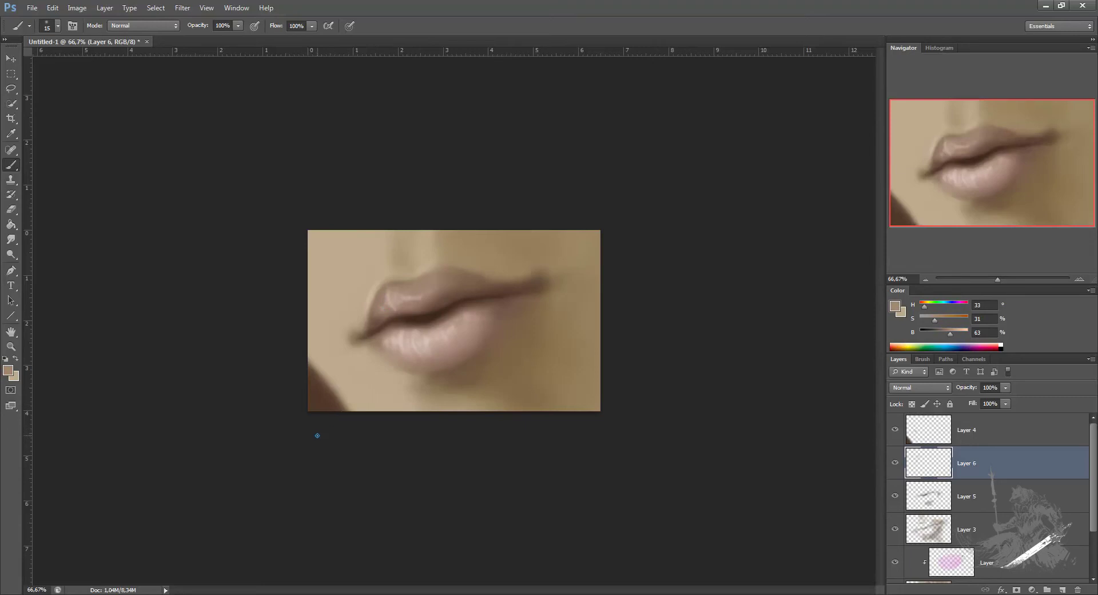
Step: Highlight the skin along the upper lip's contour in pale cream (H 35, S 16, B 86) and soften it with the Eraser
left_click(371, 288, "alt")
key("bracketright")
key("bracketright")
left_click(8, 370)
left_click(635, 163)
left_click(881, 136)
key("bracketleft")
key("bracketleft")
key("e")
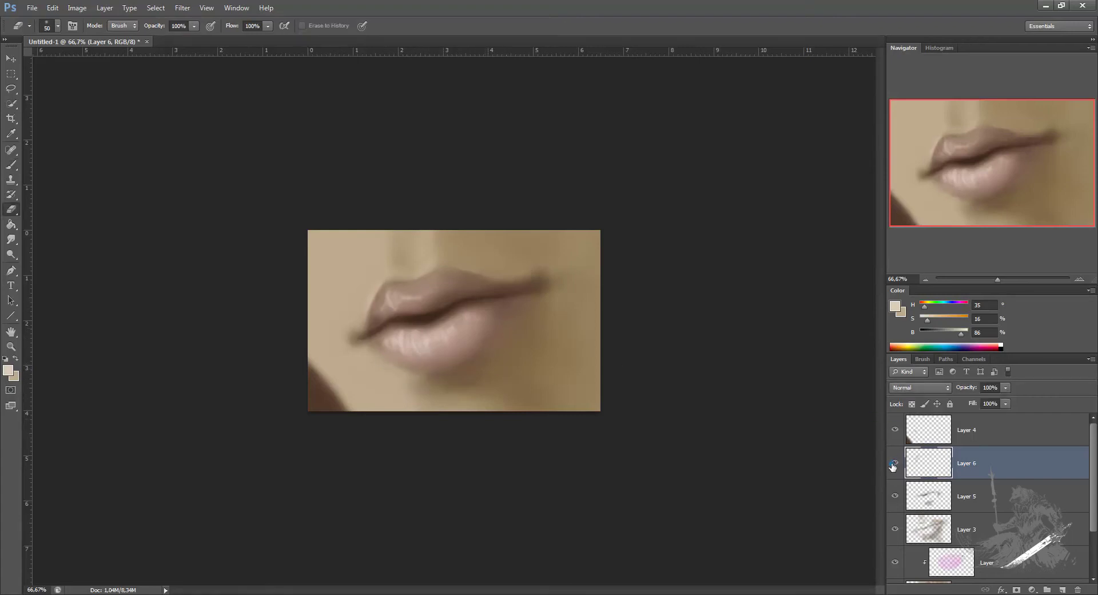
Step: Shade the lower lip's bottom edge with sampled brown (H 27, S 39, B 43) and merge Layers 6 and 5 into Layer 3
key("b")
left_click(425, 316, "alt")
left_click(435, 371, "alt")
left_click(462, 363, "alt")
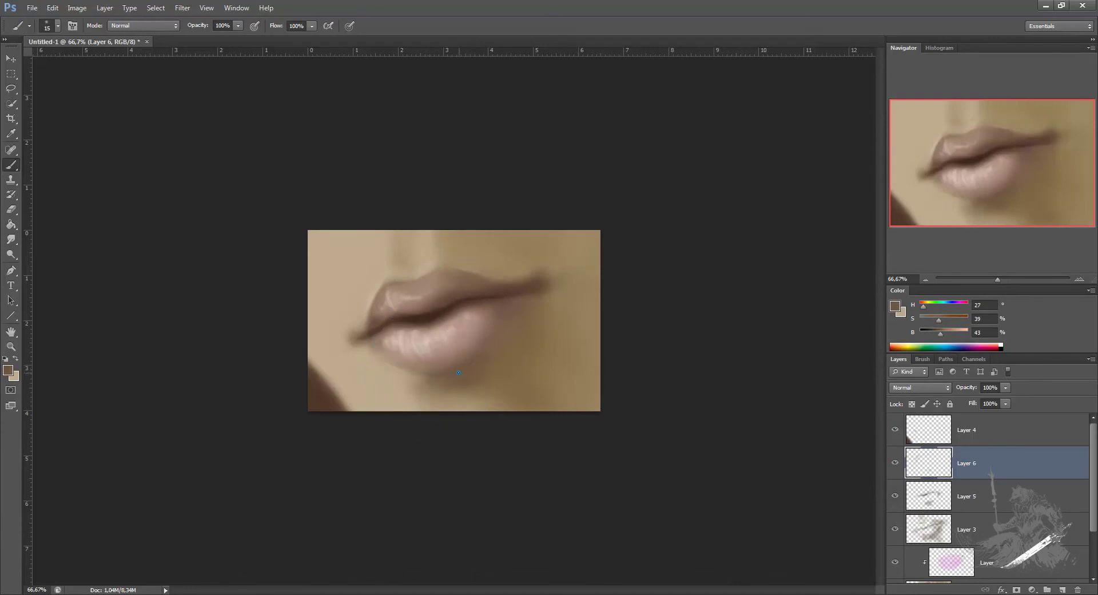
key("ctrl+e")
key("ctrl+e")
left_click(895, 463)
left_click(895, 462)
Step: Blend the upper lip into the parting line on a new layer with sampled tones and compare with and without it
left_click(1061, 589)
left_click(427, 313, "alt")
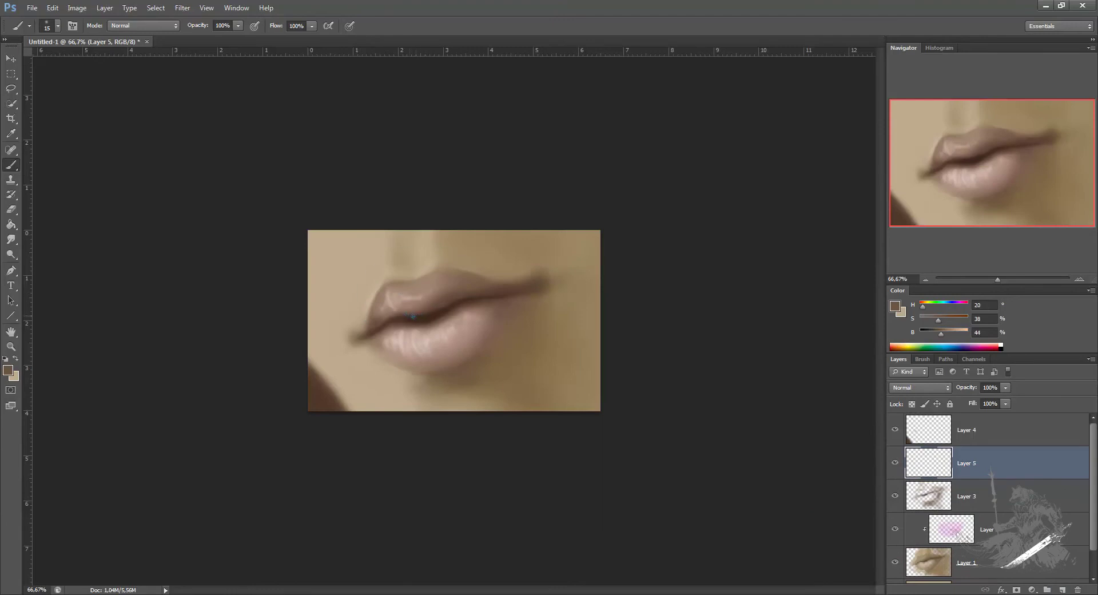
left_click(404, 315, "alt")
left_click(417, 318, "alt")
left_click(413, 312, "alt")
left_click(421, 319, "alt")
left_click_drag(402, 314, 422, 318)
left_click(893, 462)
left_click(894, 462)
Step: Paint fine highlights on both lips on a new layer with a 10 px brush in pale pink (H 19, S 9, B 88)
left_click(1061, 589)
left_click(434, 343, "alt")
left_click(8, 369)
left_click(627, 161)
key("Return")
key("b")
mouse_move(402, 353)
left_mouse_down()
mouse_move(392, 343)
mouse_move(405, 343)
mouse_move(390, 343)
mouse_move(468, 332)
left_mouse_up()
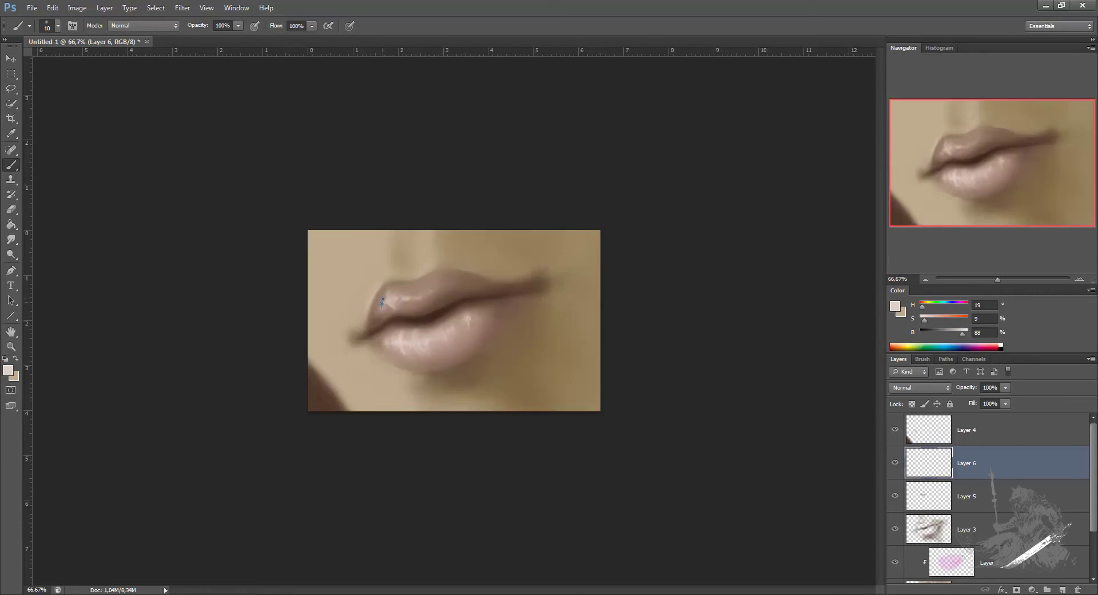
left_click_drag(402, 297, 395, 304)
Step: Blend the highlights on both lips with the Smudge tool at 50% strength, erasing excess and retouching where needed
left_click(11, 239)
left_click(13, 241)
left_click_drag(394, 358, 399, 343)
left_click_drag(467, 321, 467, 314)
left_click_drag(389, 305, 406, 301)
left_click_drag(398, 338, 400, 347)
key("e")
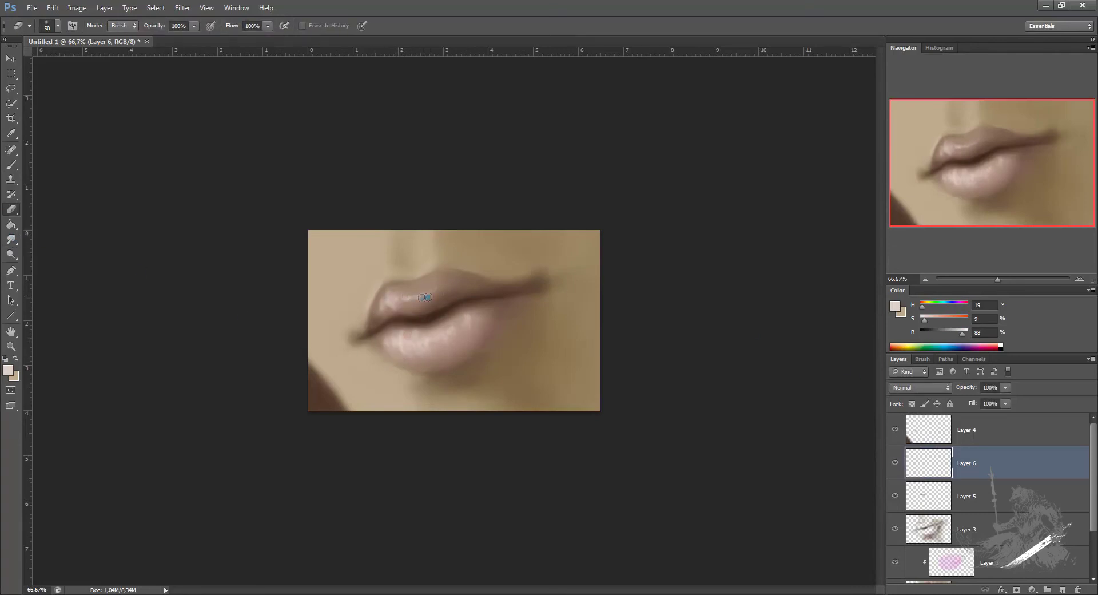
key("b")
key("r")
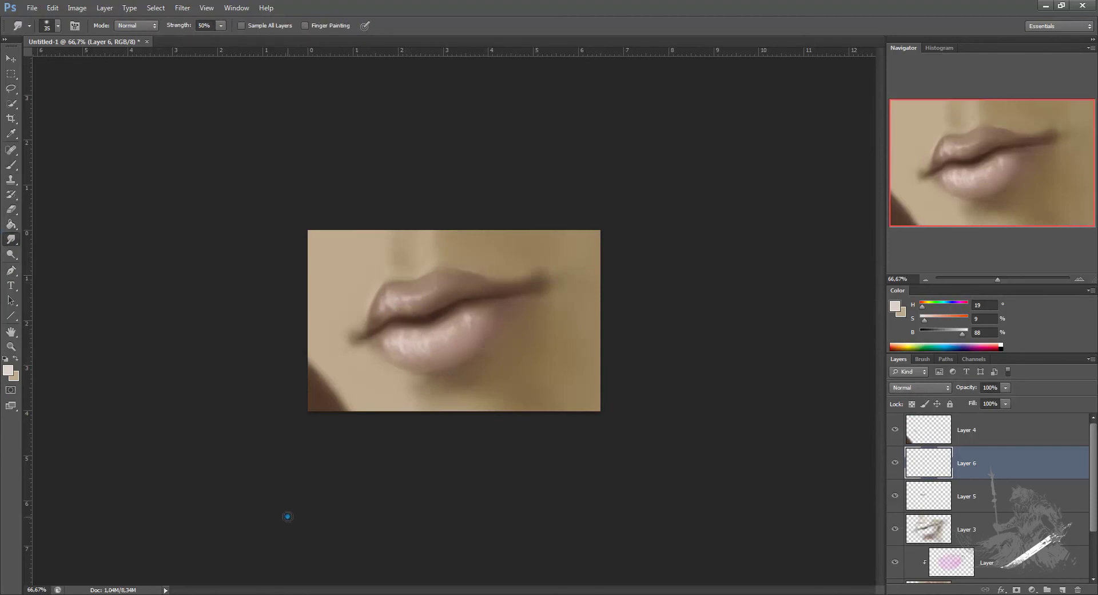
Step: Refine the left mouth corner and lower lip edge on a new layer with sampled tones using a 10 px brush
left_click(1062, 590)
key("b")
left_click(384, 341, "alt")
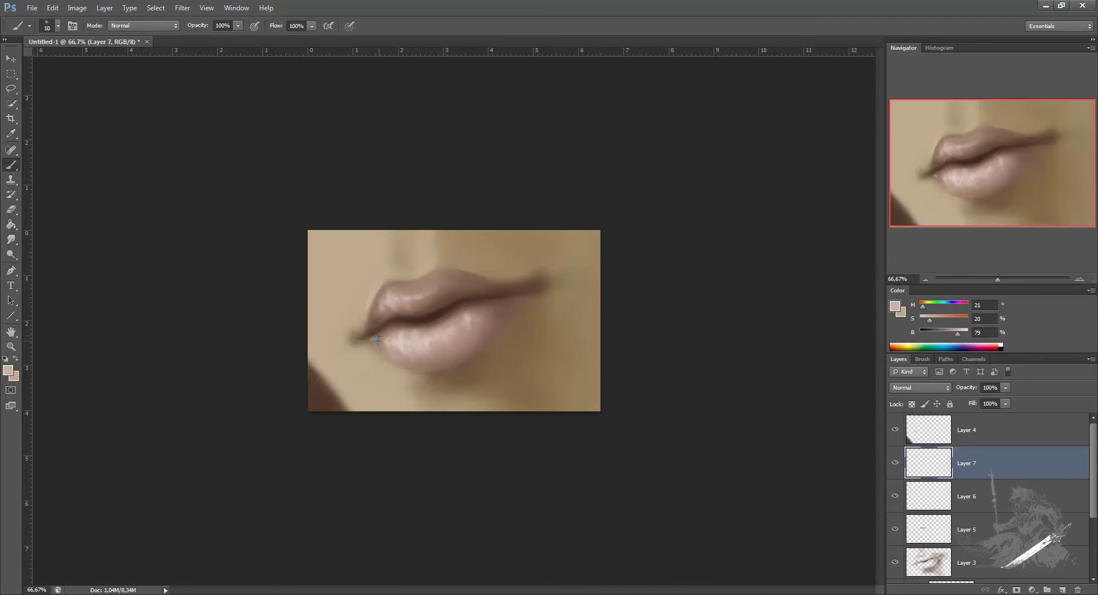
left_click(384, 330, "alt")
left_click(382, 345, "alt")
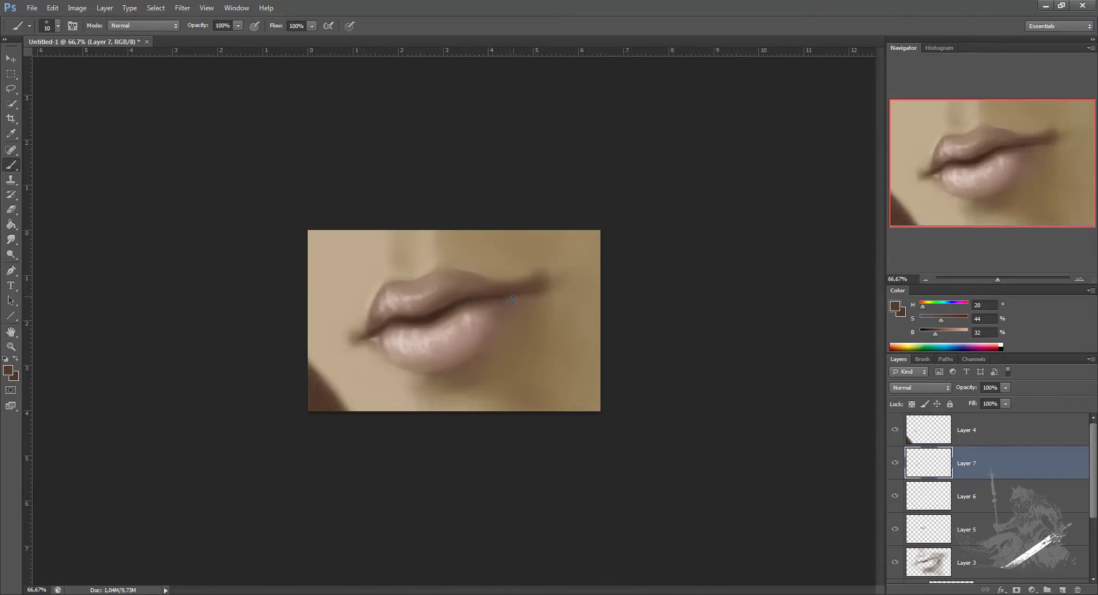
Step: Retouch the lower lip's right edge with the Smudge tool at 50% strength and merge the retouching layers down into Layer 3
key("r")
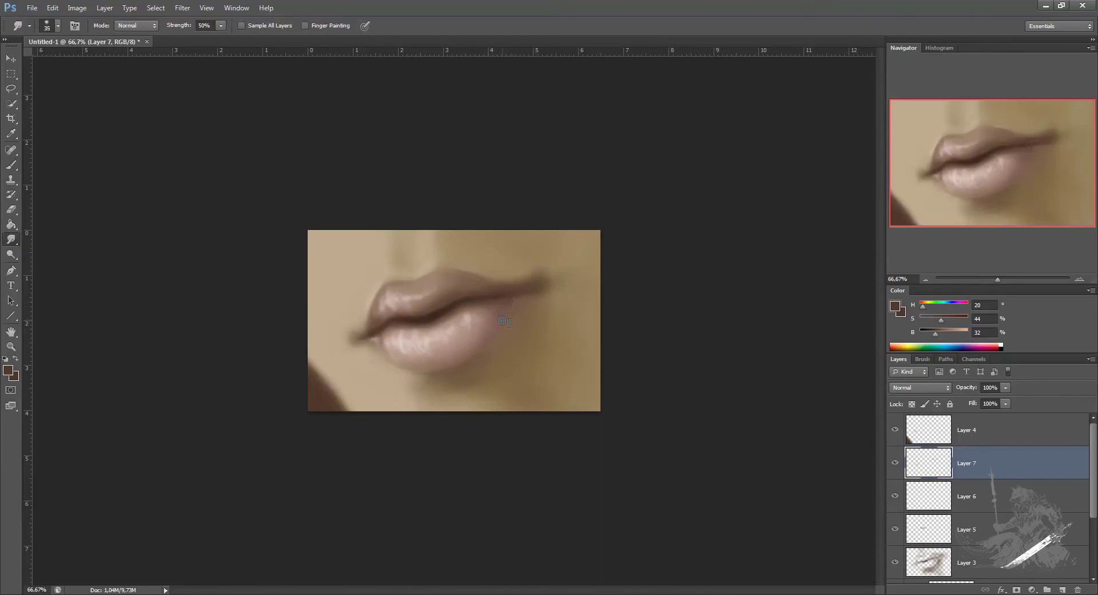
key("b")
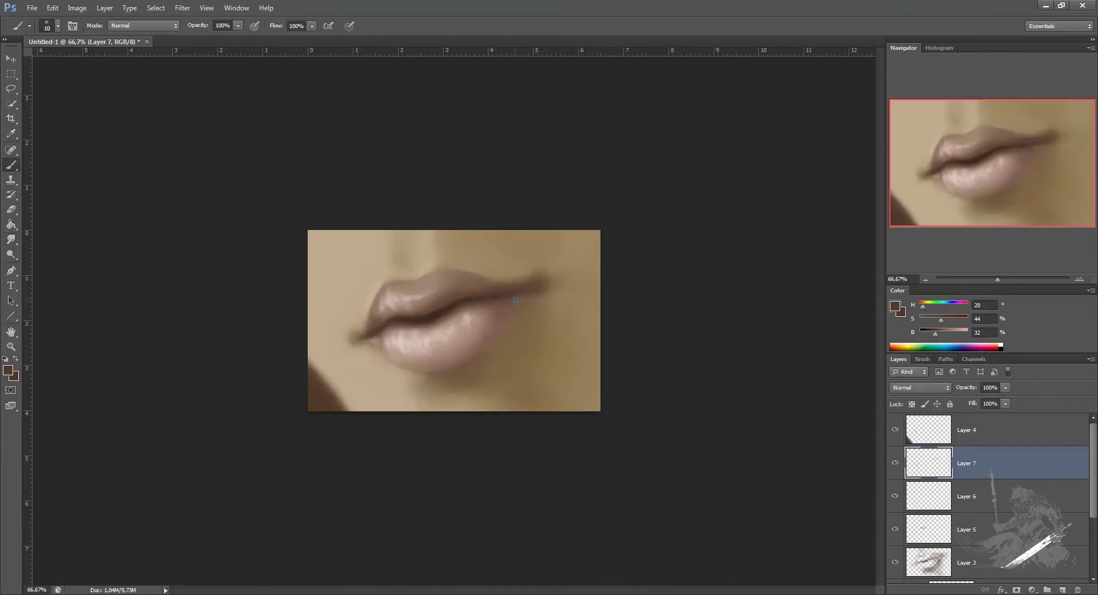
key("r")
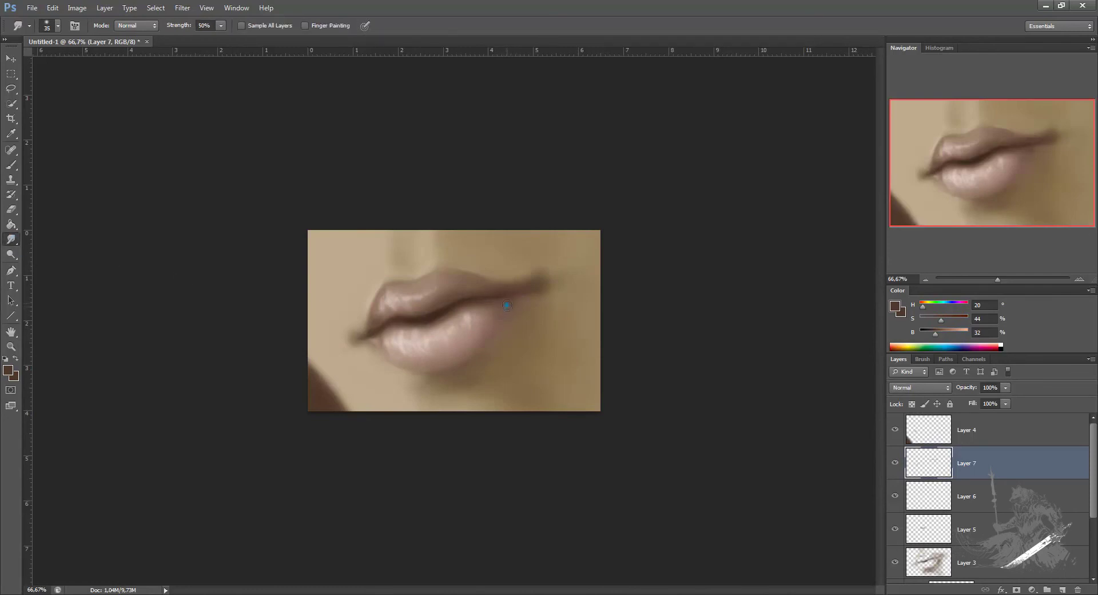
key("Delete")
key("ctrl+e")
key("ctrl+e")
left_click(894, 463)
left_click(894, 463)
Step: Paint a light rim along the upper lip's outer edge on a new layer with a 10 px brush in pale beige (H 37, S 11, B 90)
key("ctrl+shift+alt+n")
key("b")
left_click(354, 257, "alt")
key("n")
left_click(629, 158)
key("Return")
key("b")
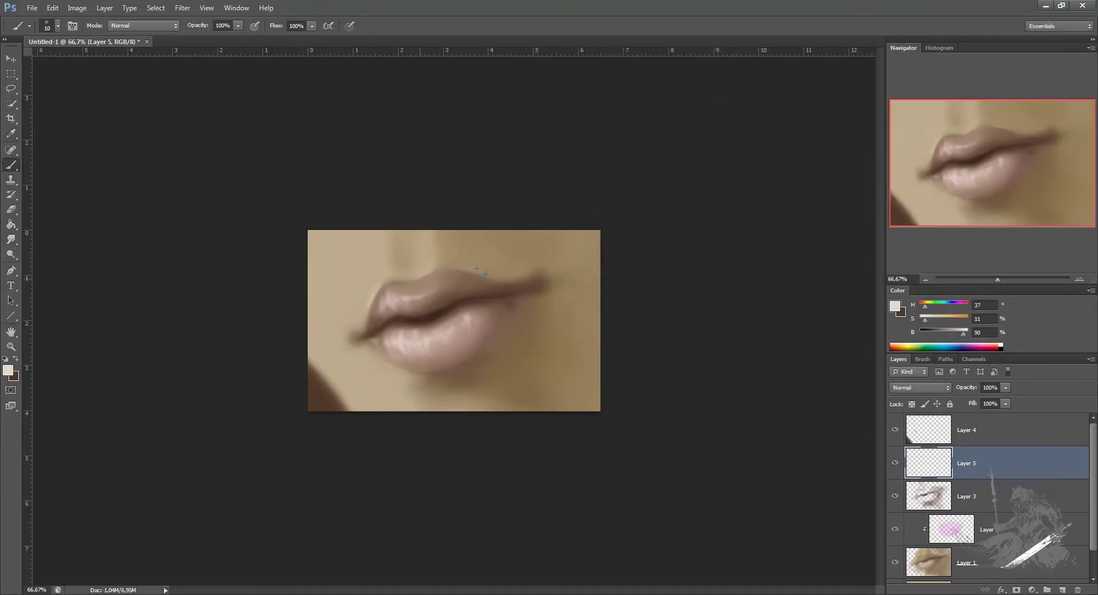
Step: Blend the upper lip's rim into the surrounding skin with a 25 px brush and tones sampled from the lip and skin
key("]")
key("]")
key("]")
key("x")
left_click(393, 279, "alt")
left_click(400, 259, "alt")
left_click(413, 284, "alt")
left_click(452, 255, "alt")
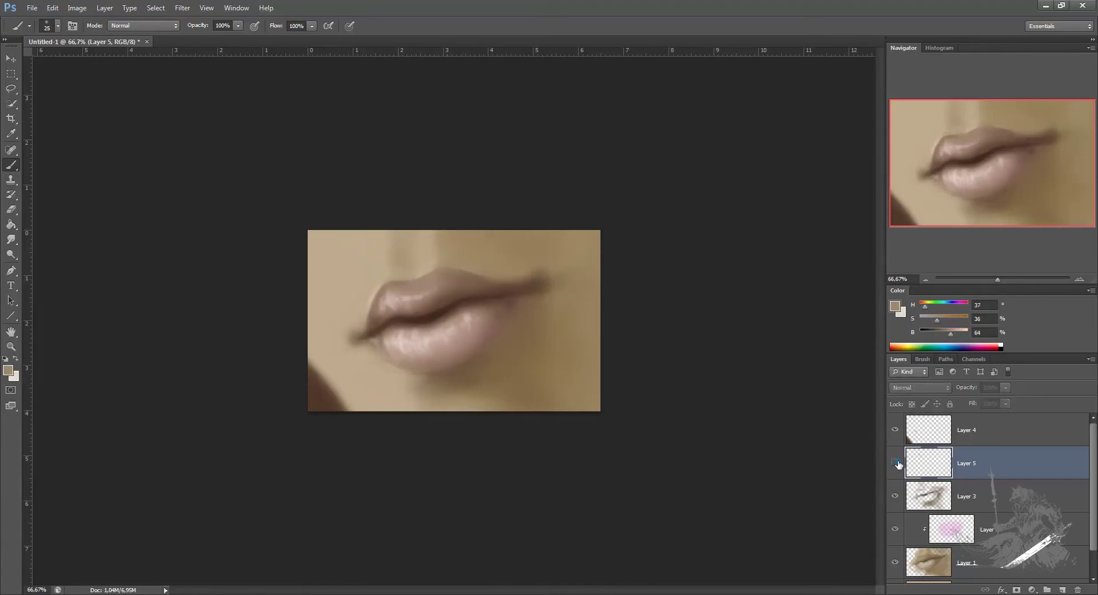
Step: Strengthen the rim highlight by duplicating its layer and merging the copy, and erase the excess with a 50 px eraser
key("ctrl+j")
key("ctrl+e")
key("e")
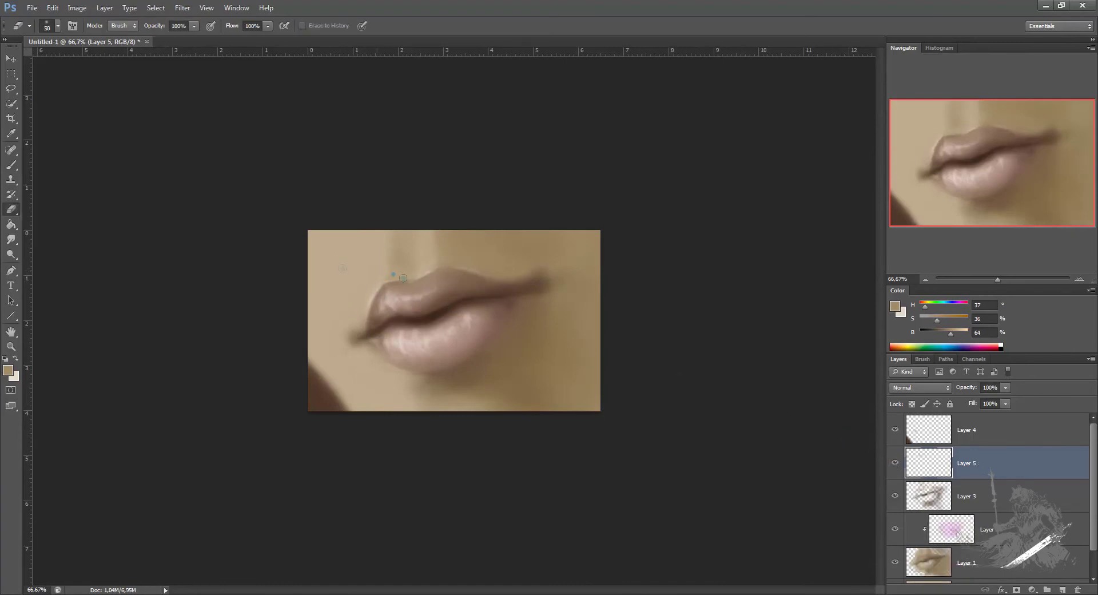
Step: Refine the parting line on a new layer with a 9 px brush in dark brown (H 21, S 47, B 28), smudging at 50% strength
key("ctrl+shift+alt+n")
key("b")
left_click(451, 305, "alt")
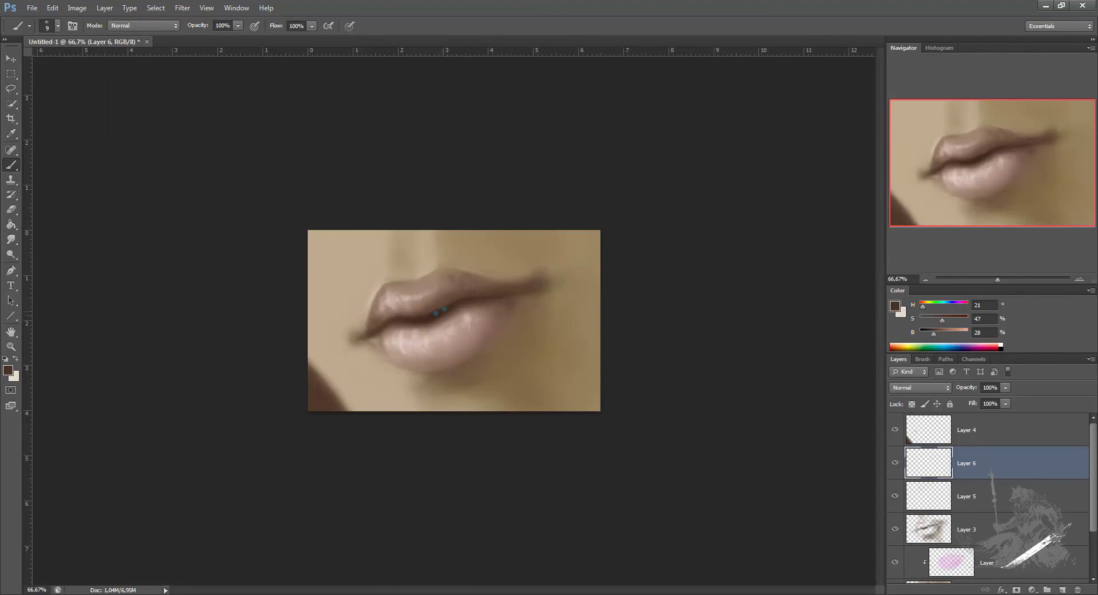
left_click(11, 239)
key("e")
key("b")
key("r")
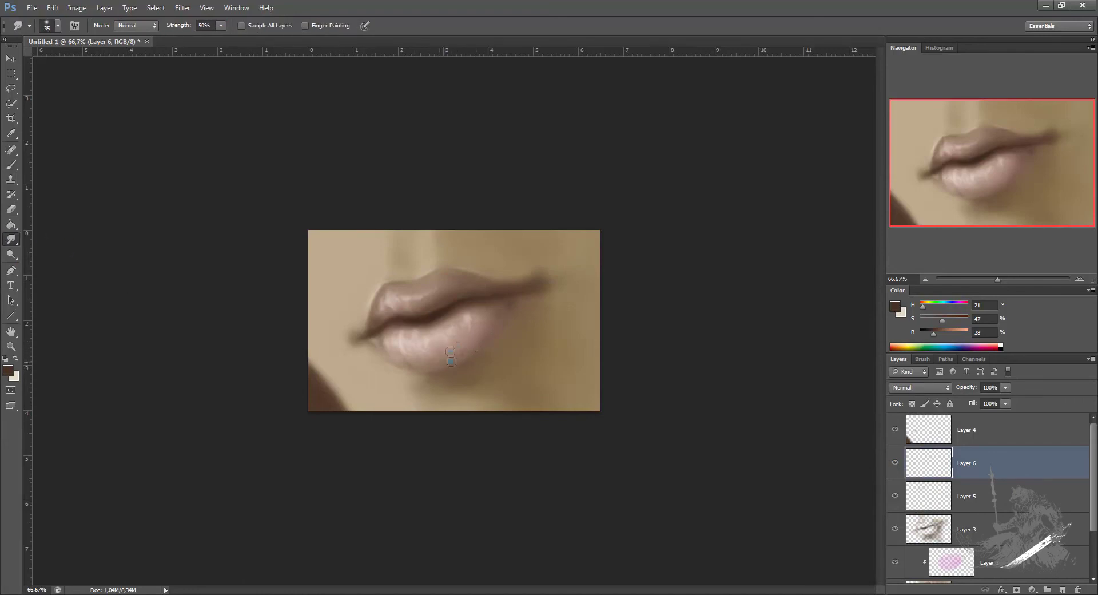
Step: Clean up the strokes with a 100 px eraser and collapse Layers 6 and 5 into Layer 3
key("e")
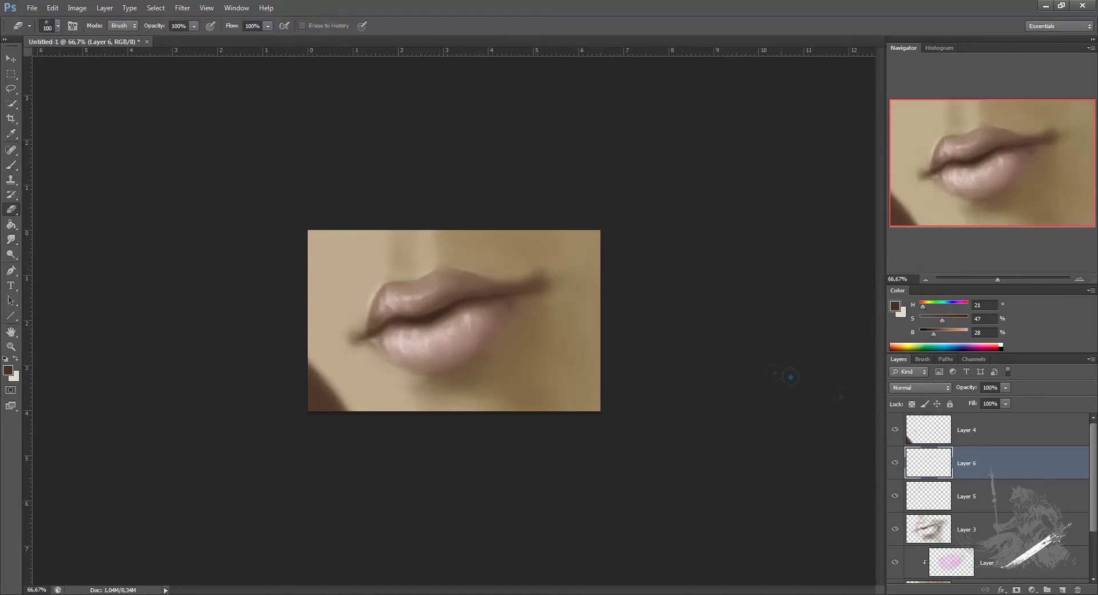
key("Delete")
key("Delete")
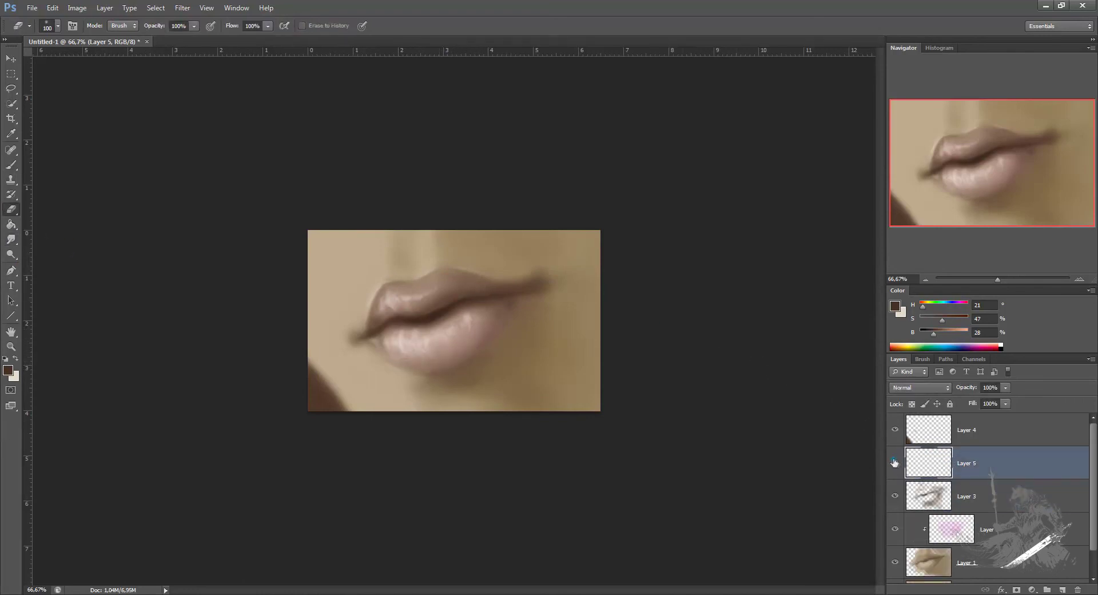
Step: Crop the canvas slightly tighter around the lips on all four sides, deleting the cropped pixels
key("c")
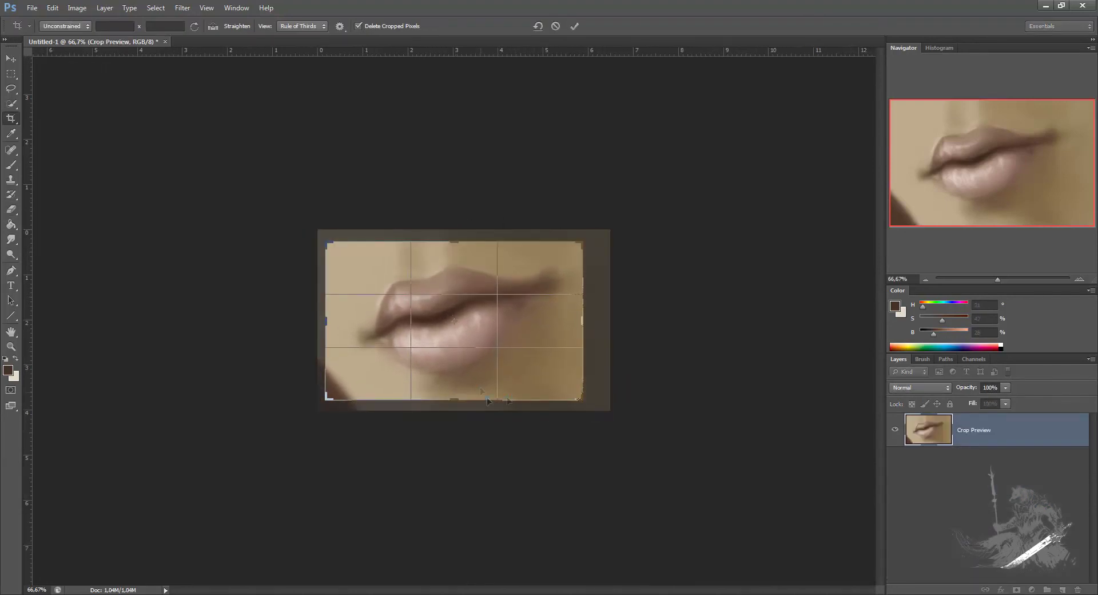
key("Return")
key("v")
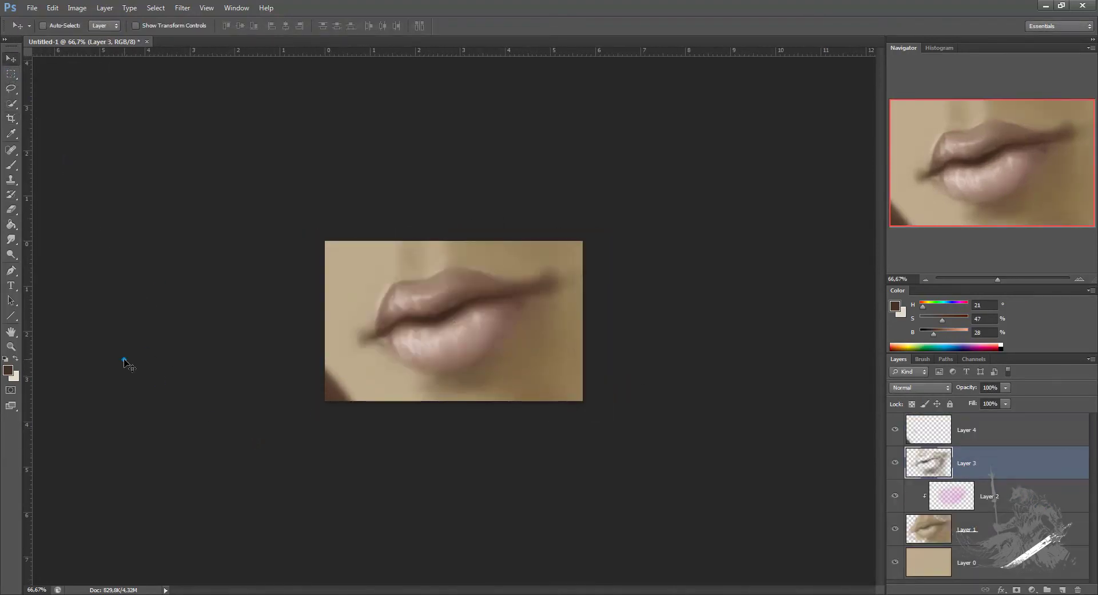
Step: Darken the parting line toward the right mouth corner on a new layer with a 35 px brush in very dark brown (H 21, S 53, B 16)
left_click(1062, 589)
key("b")
left_click(8, 370)
left_click(691, 265)
key("Return")
key("b")
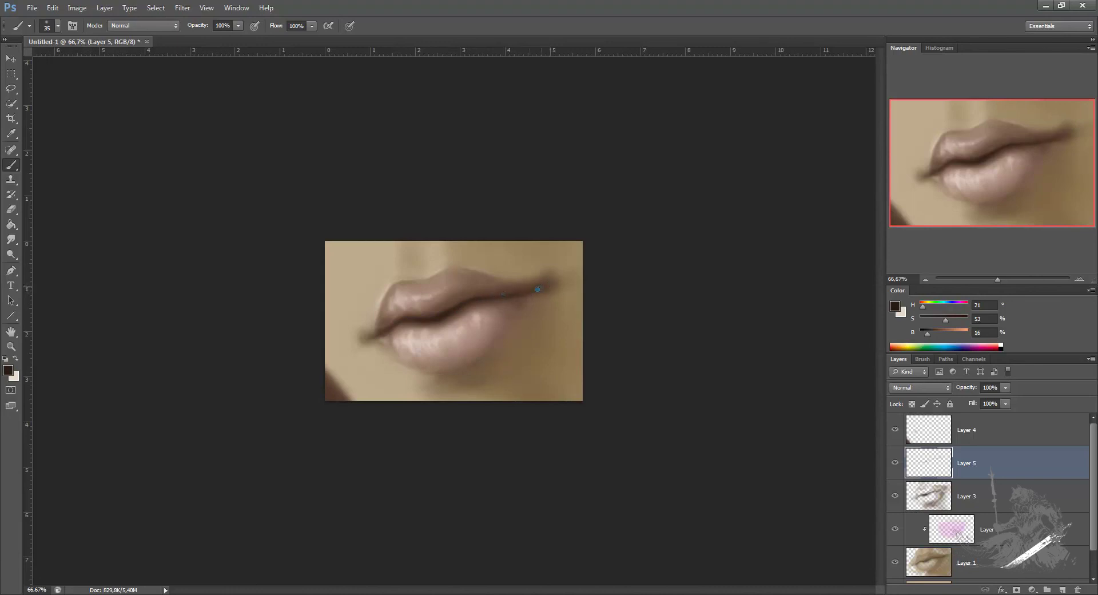
key("bracketleft")
left_click(441, 314, "alt")
Step: Soften the upper lip's left part on Layer 3 with a 45 px brush in a tone sampled from that lip
left_click(918, 494)
left_click(415, 286, "alt")
key("bracketright")
key("bracketright")
key("bracketright")
key("bracketright")
mouse_move(410, 294)
left_mouse_down()
mouse_move(398, 302)
mouse_move(417, 297)
left_mouse_up()
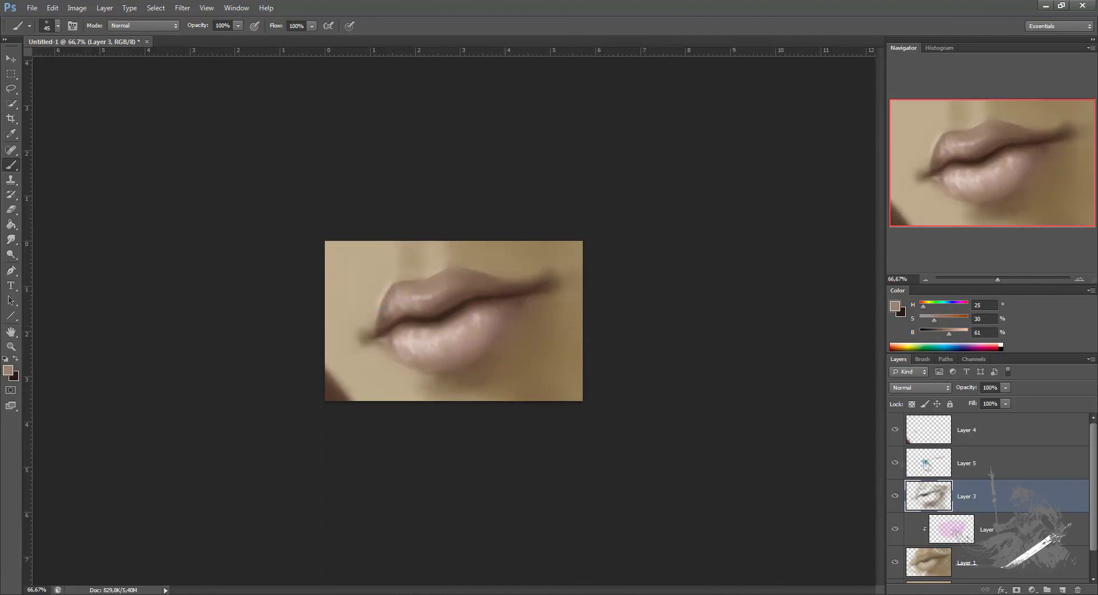
Step: Paint bright highlights on both lips on a new layer with a 20 px brush in pale pink (H 24, S 7, B 95), erasing the excess
key("ctrl+shift+alt+n")
left_click(410, 342, "alt")
key("n")
left_click(624, 152)
key("Return")
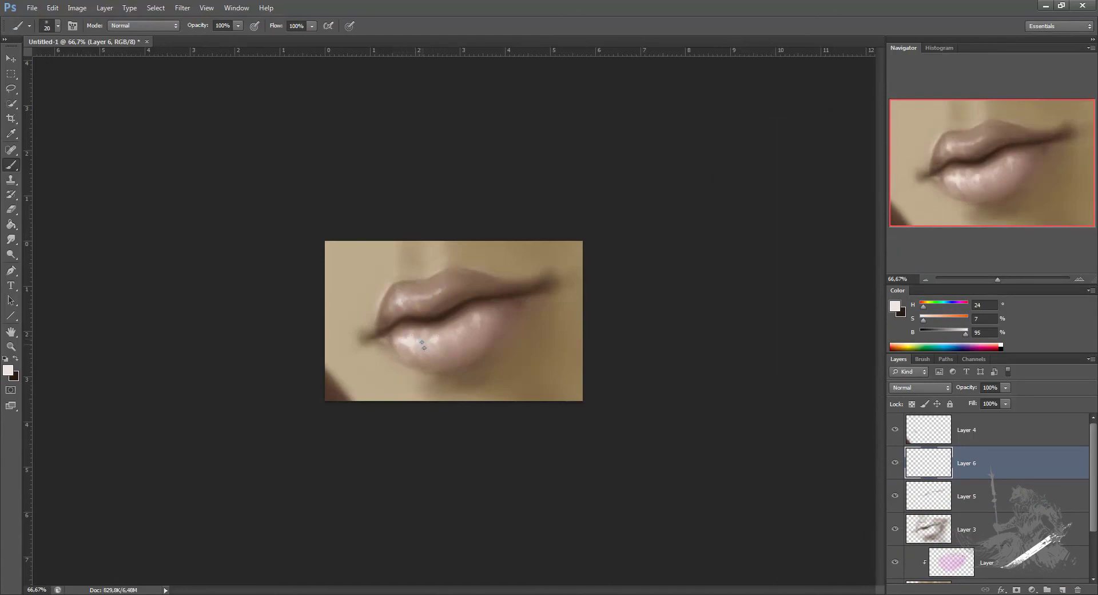
key("e")
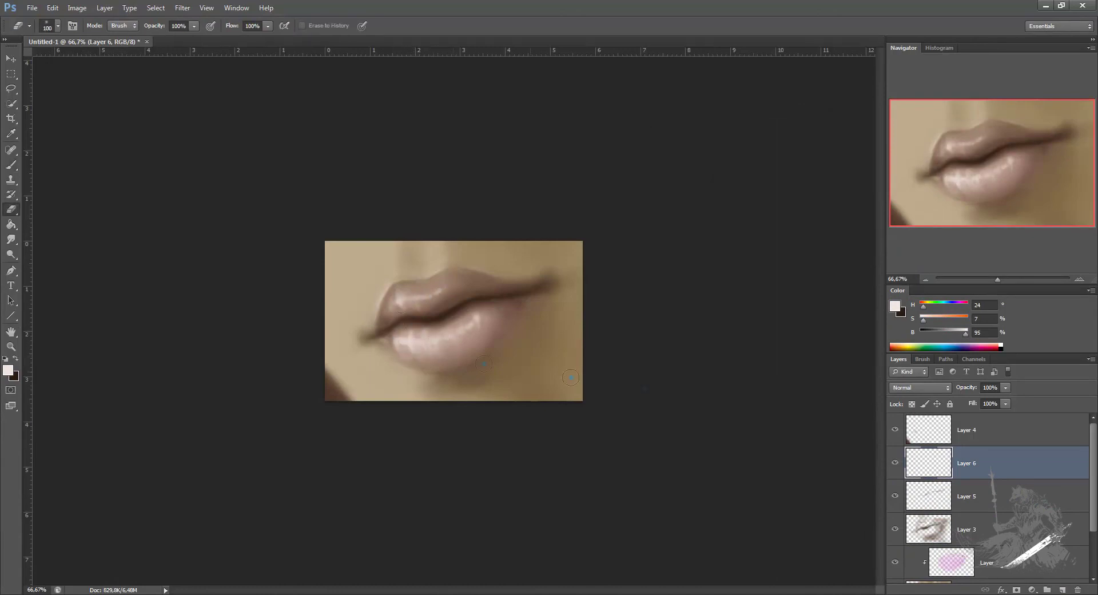
Step: Intensify the highlights by duplicating their layer, and reshape those on the lower lip with a 20 px brush and 100 px eraser
key("ctrl+j")
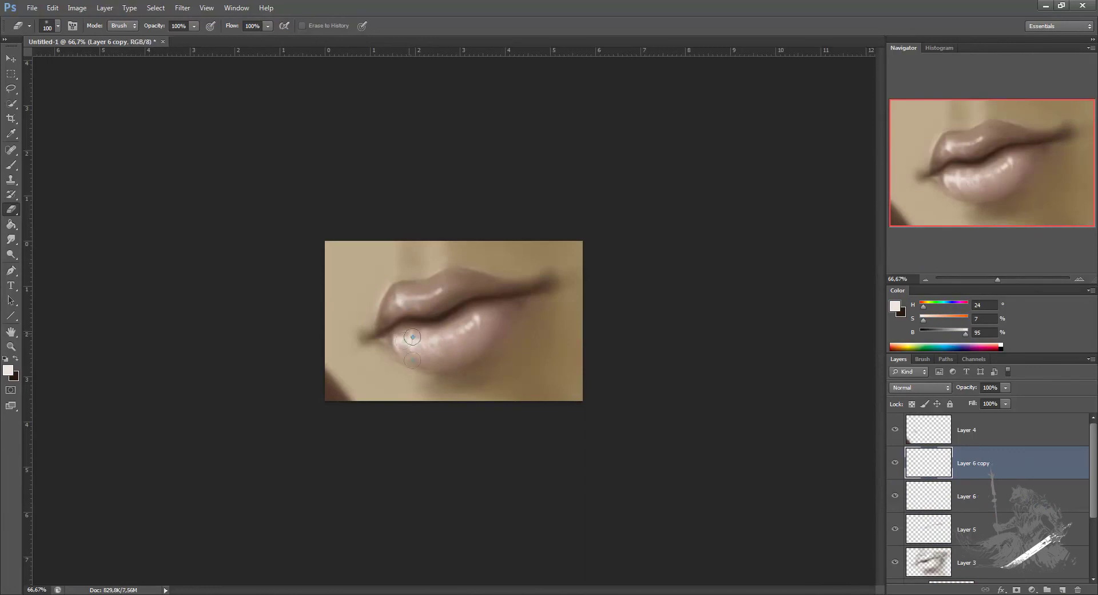
key("b")
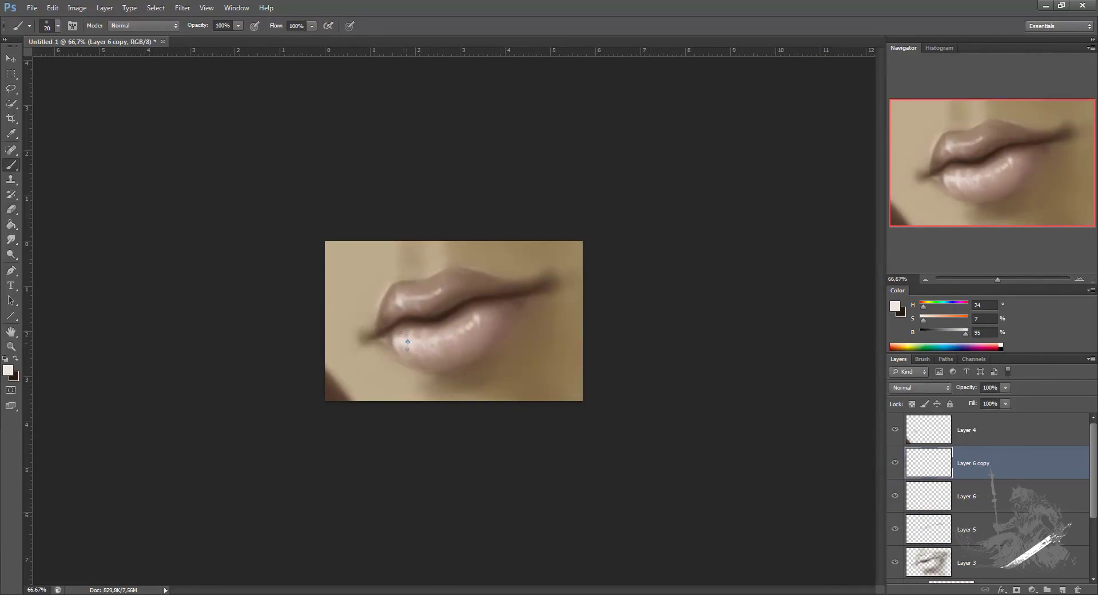
key("e")
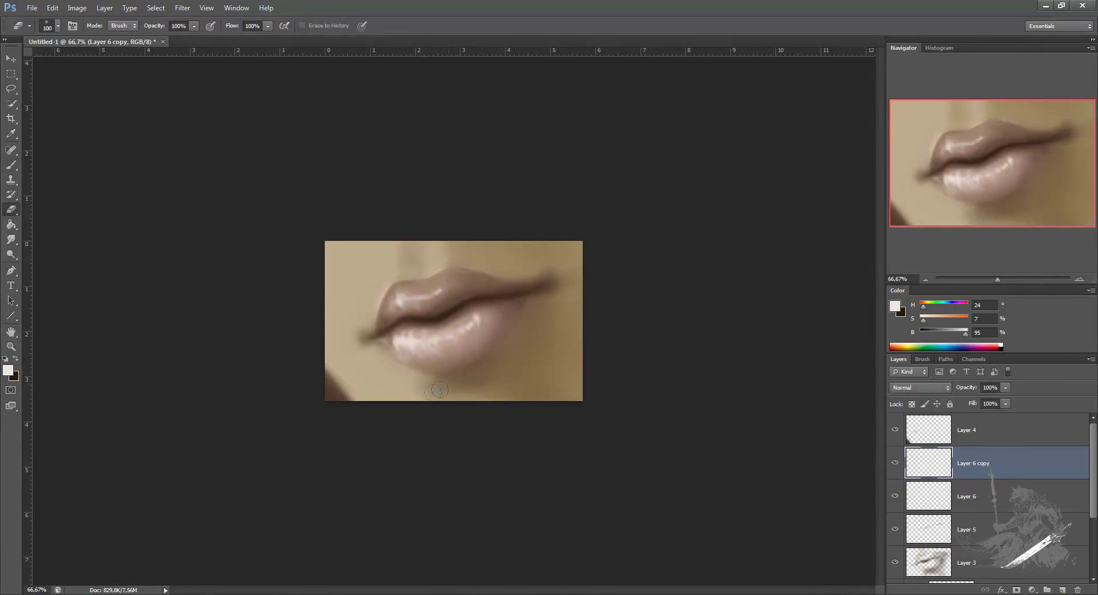
Step: Retouch the highlights on both lips with tones sampled from the lips and compare the picture with and without the duplicate layer
key("b")
left_click(413, 333, "alt")
left_click(405, 339, "alt")
left_click(415, 333, "alt")
left_click(435, 294, "alt")
left_click(404, 298)
left_click(402, 298, "alt")
left_click(396, 302)
left_click(470, 338, "alt")
left_click(476, 322)
left_click(468, 343, "alt")
left_click(895, 463)
left_click(895, 463)
Step: Stamp the entire visible picture onto a new layer above Layer 4 and duplicate that layer
left_click(11, 74)
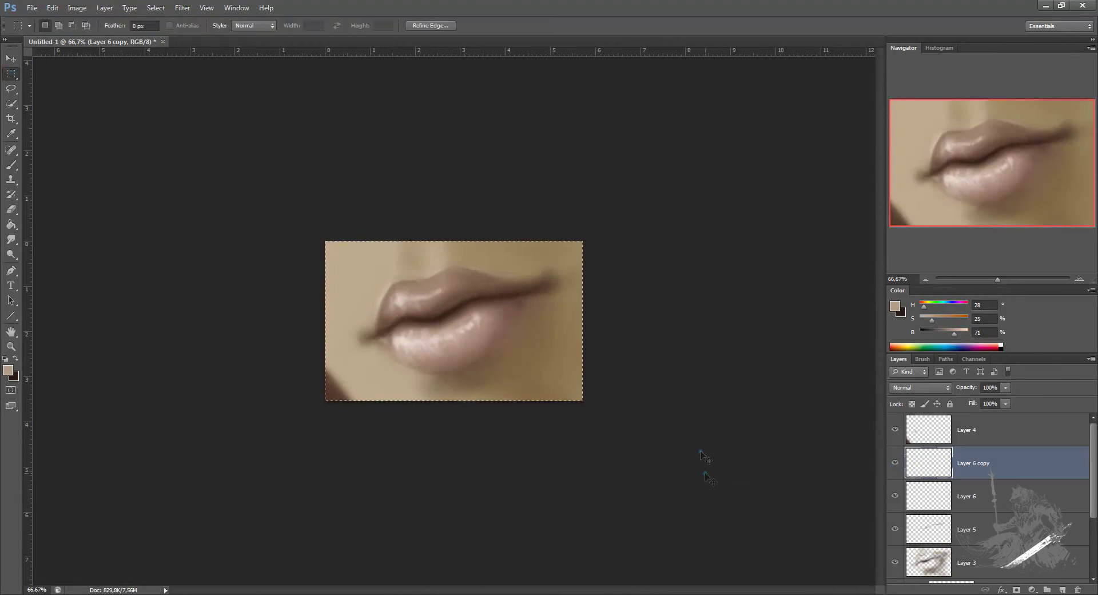
left_click(915, 426)
key("ctrl+alt+shift+e")
key("ctrl+j")
Step: Raise the merged copy's contrast with Levels, using input values 19, 1.12 and 236
key("ctrl+l")
left_click_drag(719, 252, 730, 253)
left_click_drag(865, 253, 857, 253)
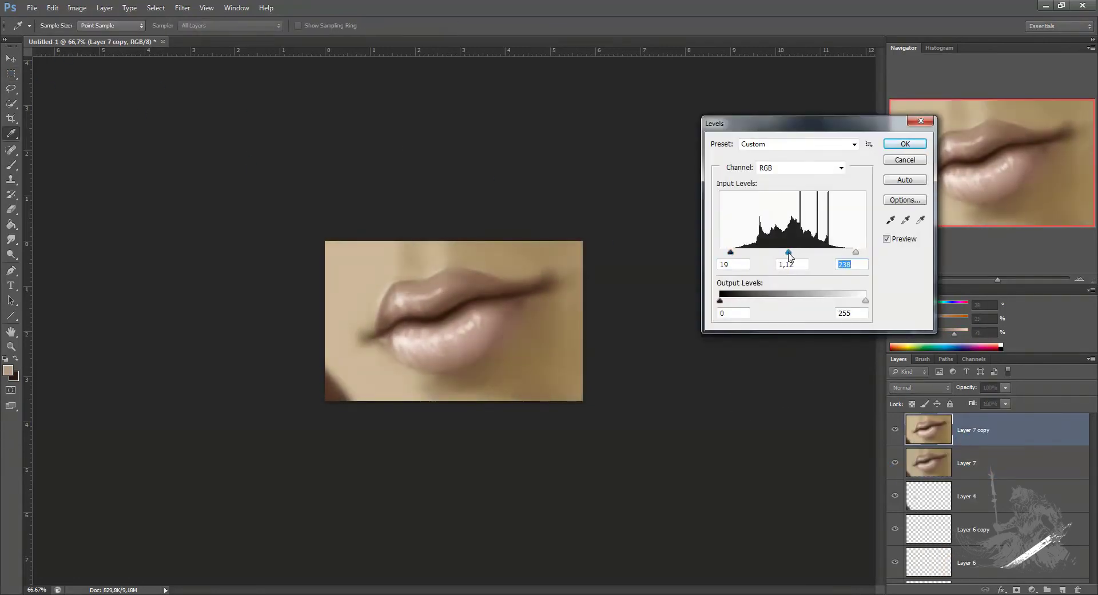
key("Return")
Step: Compare the picture with and without the Levels-adjusted copy and set that layer's opacity to 90%
key("m")
left_click(896, 430)
left_click(895, 429)
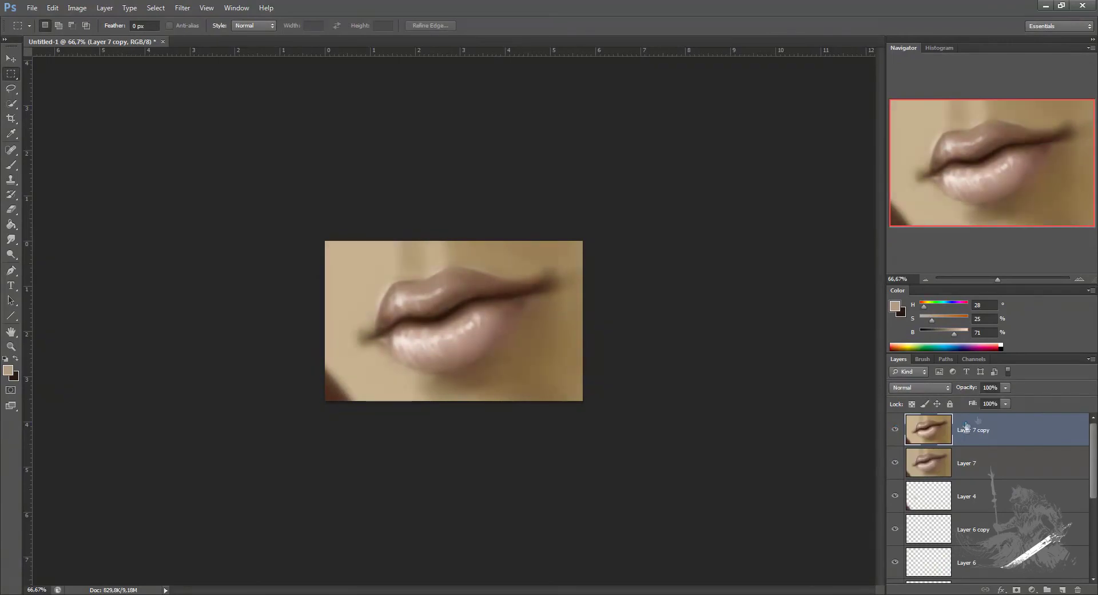
key("9")
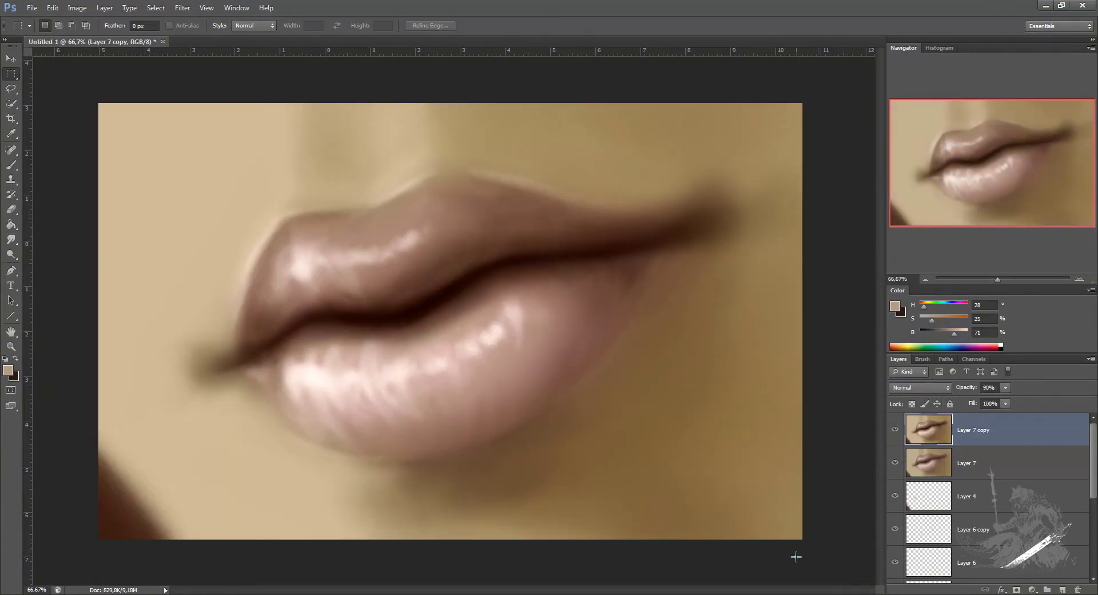